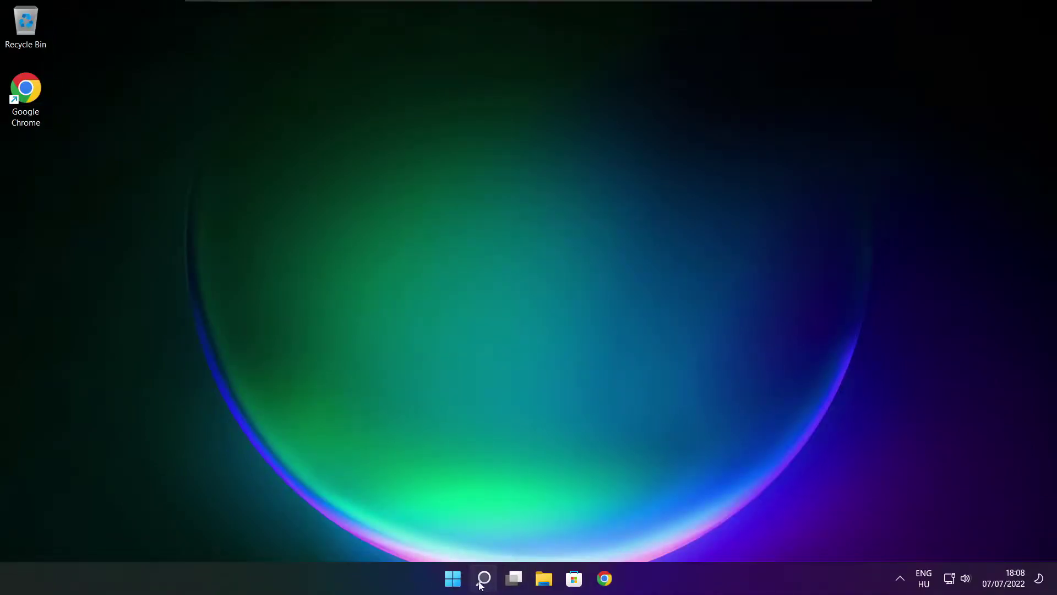
Step: Search Windows for 'device manager' and launch Device Manager from the results
{"action": "left_click", "coordinate": [484, 580]}
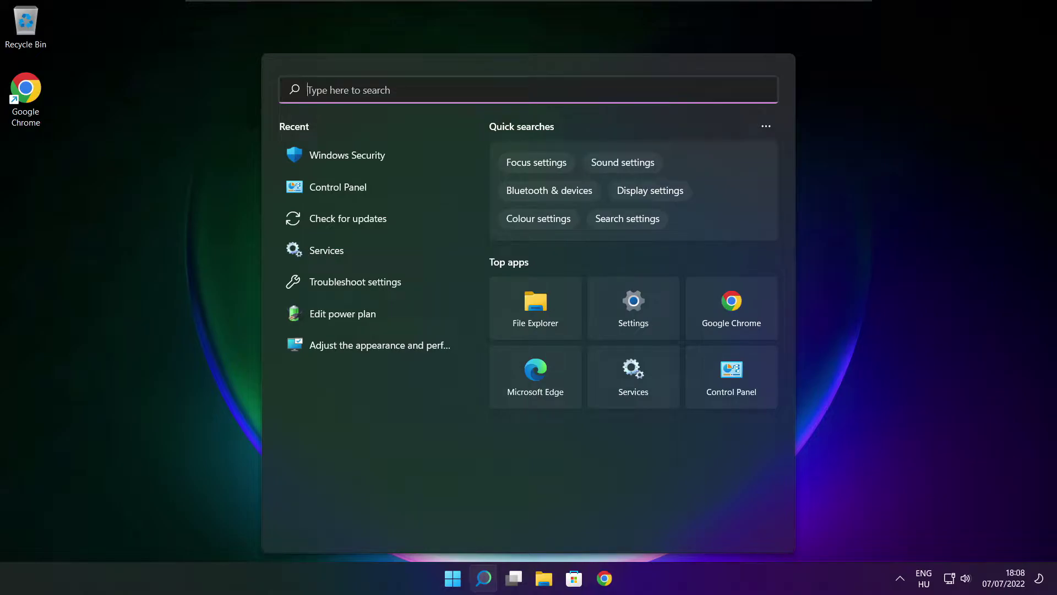
{"action": "type", "text": "devic"}
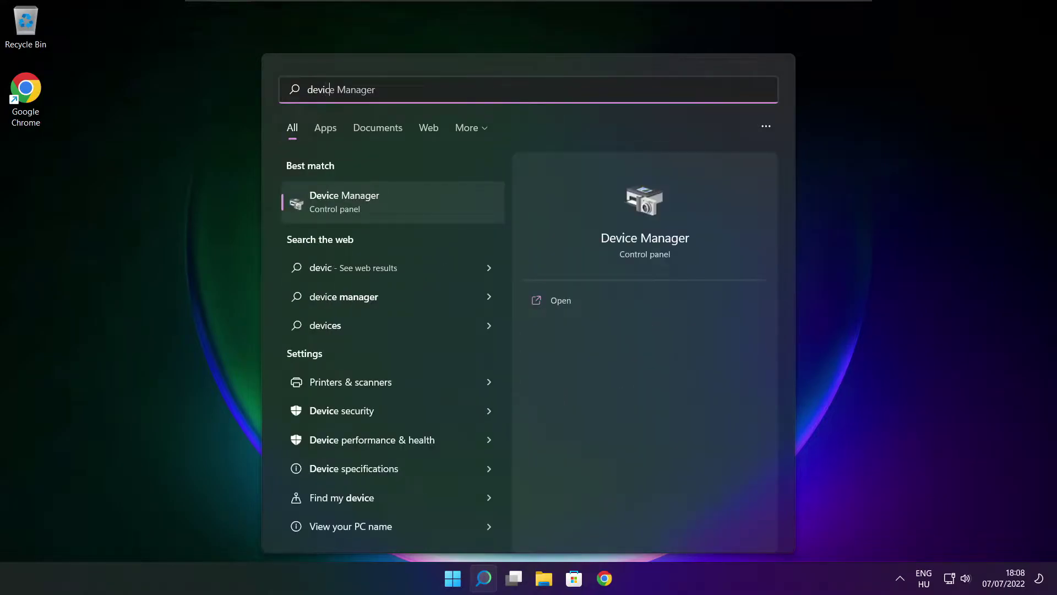
{"action": "type", "text": "e mana"}
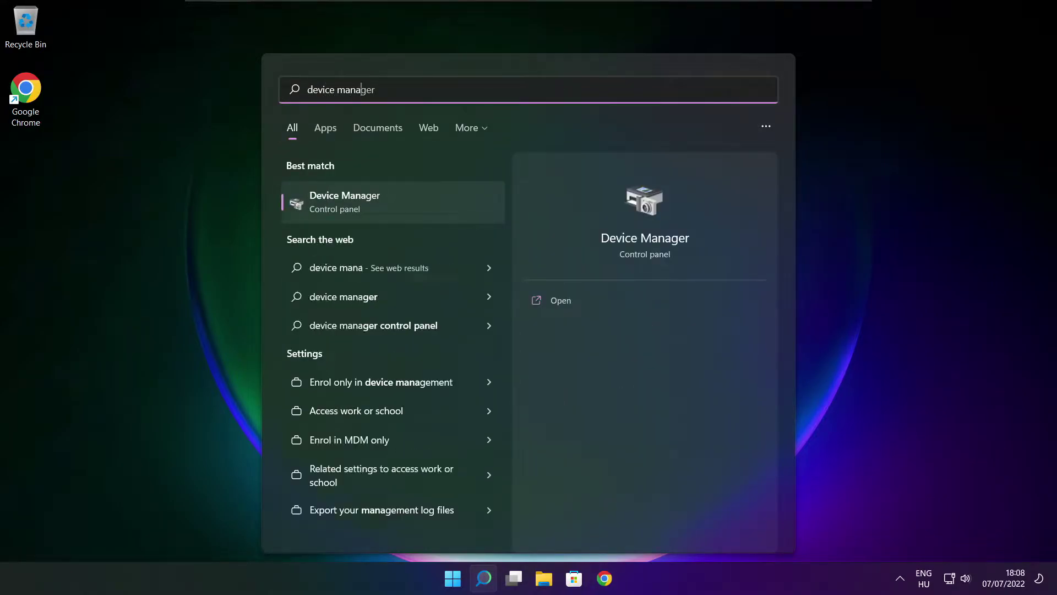
{"action": "type", "text": "ger"}
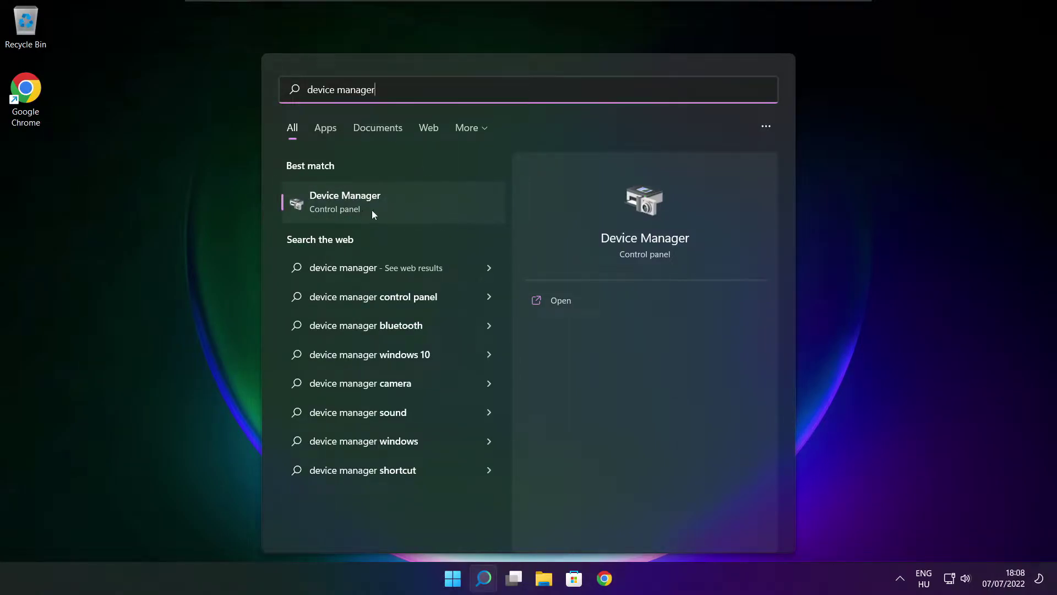
{"action": "left_click", "coordinate": [432, 209]}
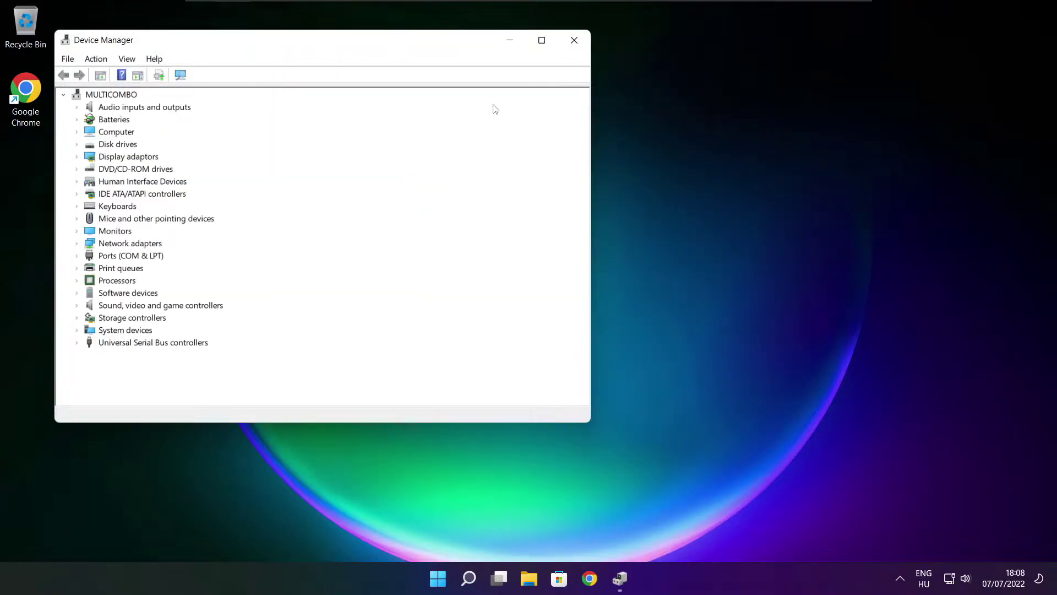
Step: Maximize Device Manager and run an automatic driver search for the VMware SVGA 3D adapter
{"action": "left_click", "coordinate": [541, 39]}
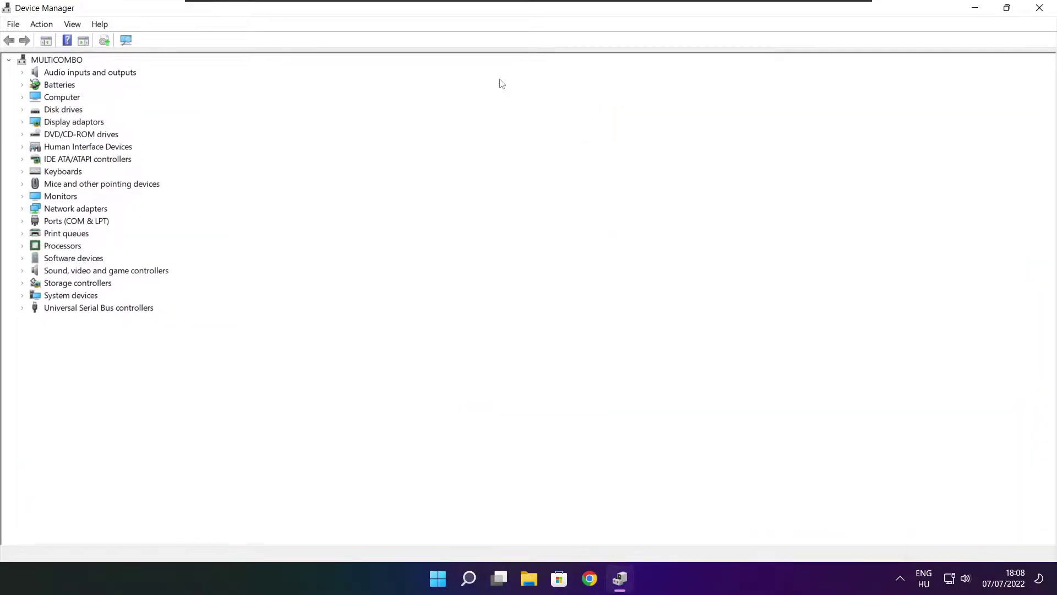
{"action": "left_click", "coordinate": [61, 123]}
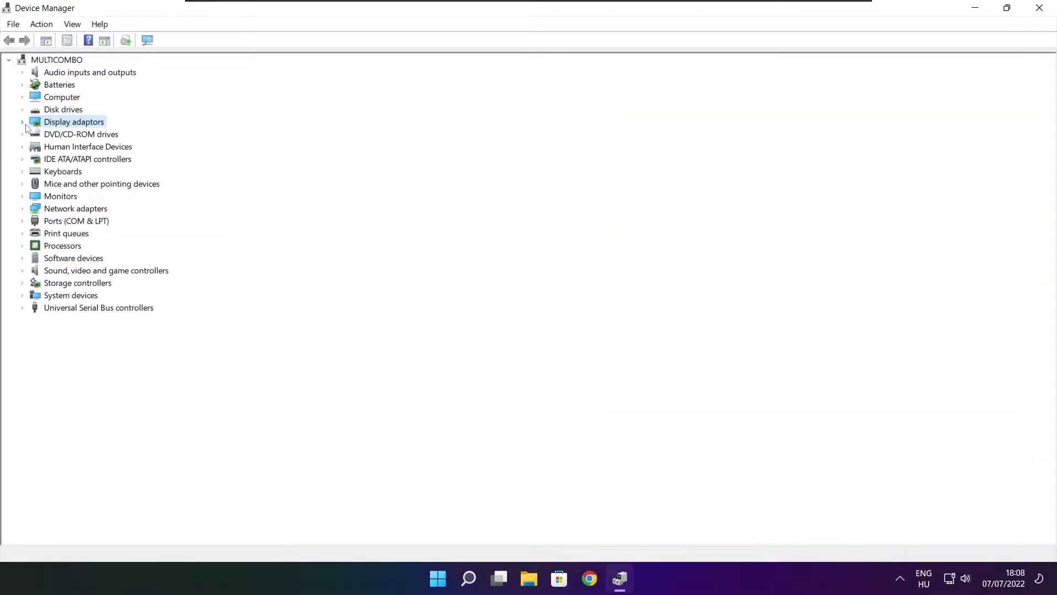
{"action": "left_click", "coordinate": [22, 123]}
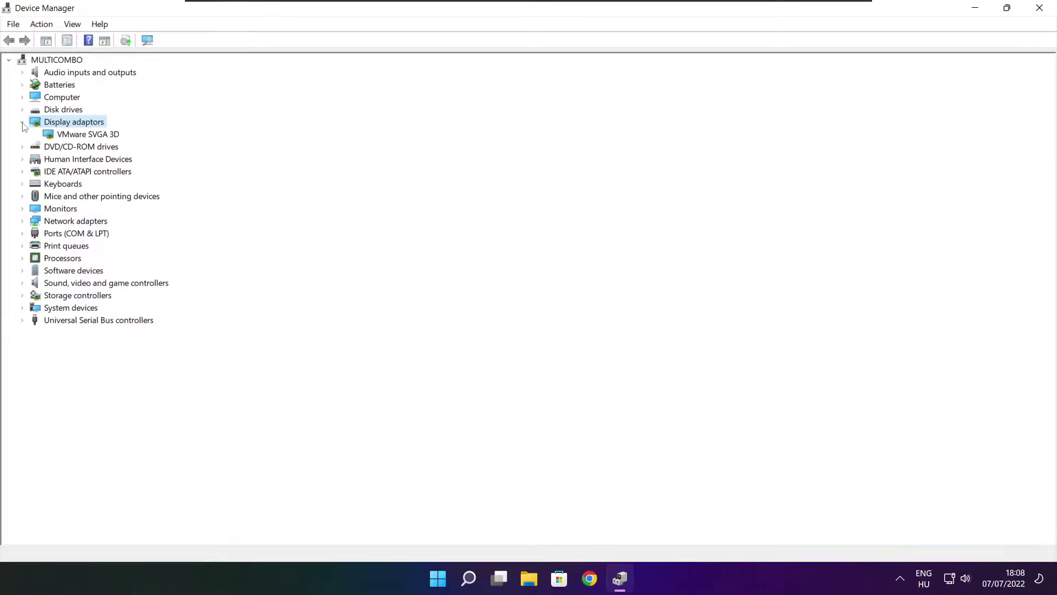
{"action": "left_click", "coordinate": [61, 135]}
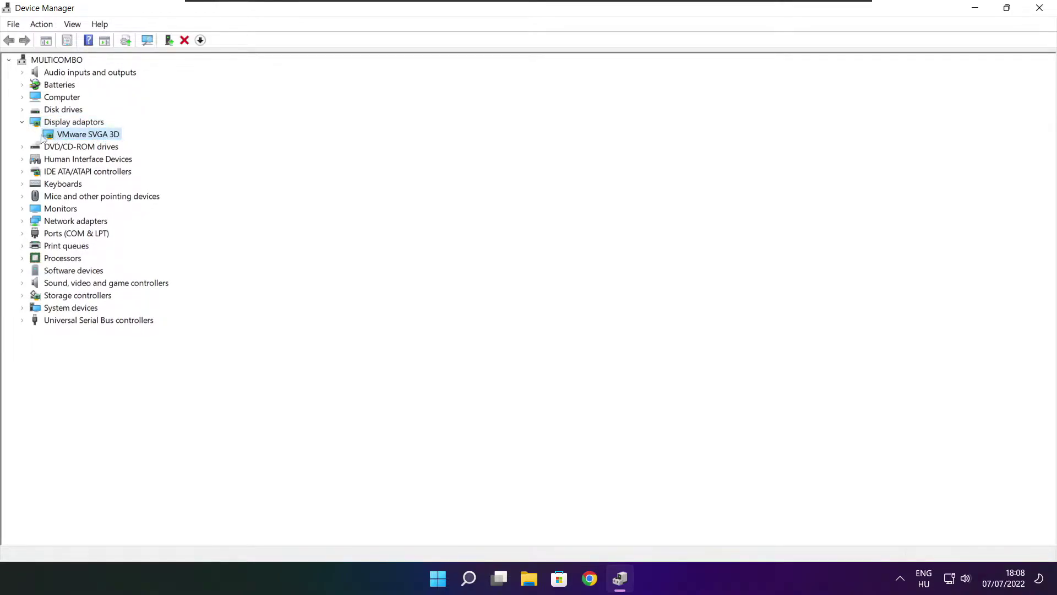
{"action": "right_click", "coordinate": [76, 135]}
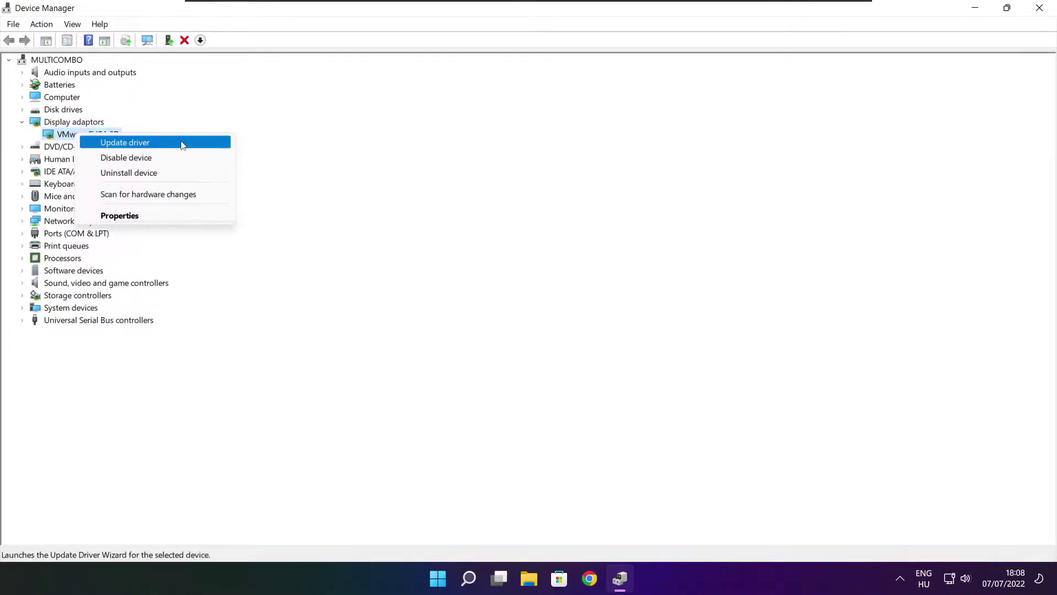
{"action": "left_click", "coordinate": [149, 144]}
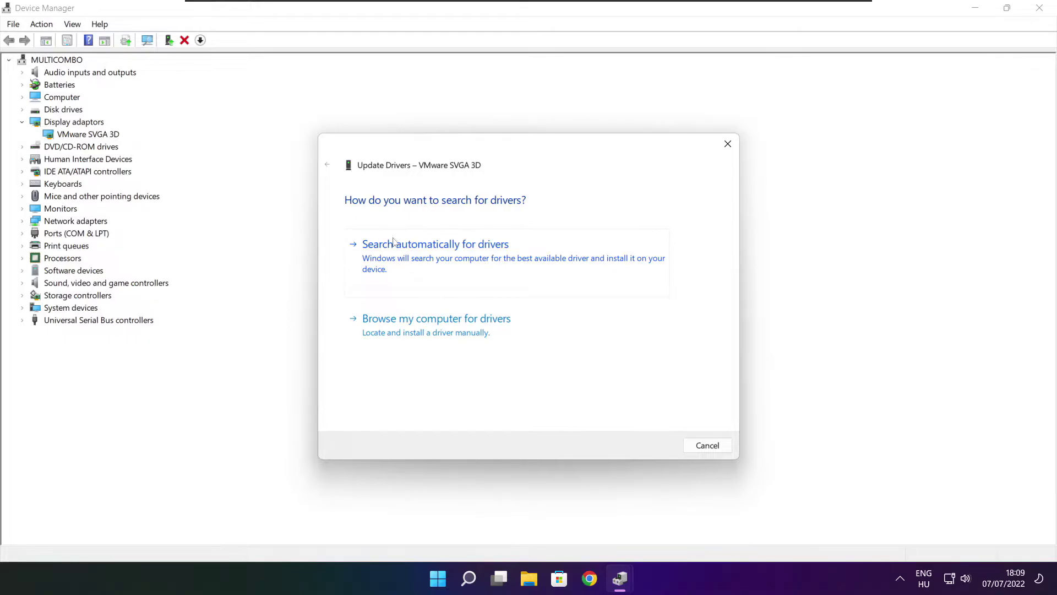
{"action": "left_click", "coordinate": [485, 265]}
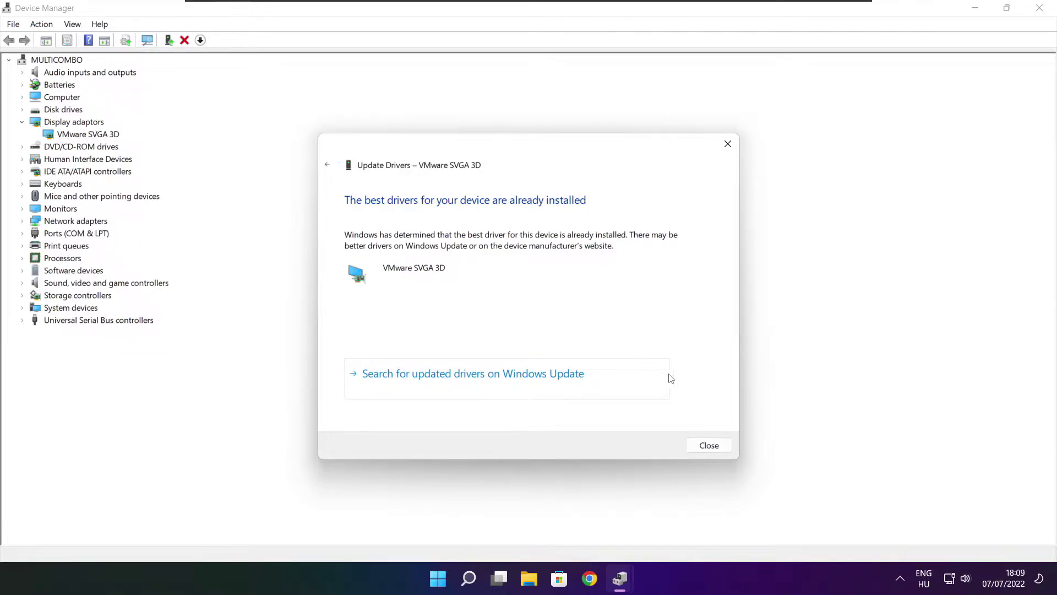
{"action": "left_click", "coordinate": [708, 446]}
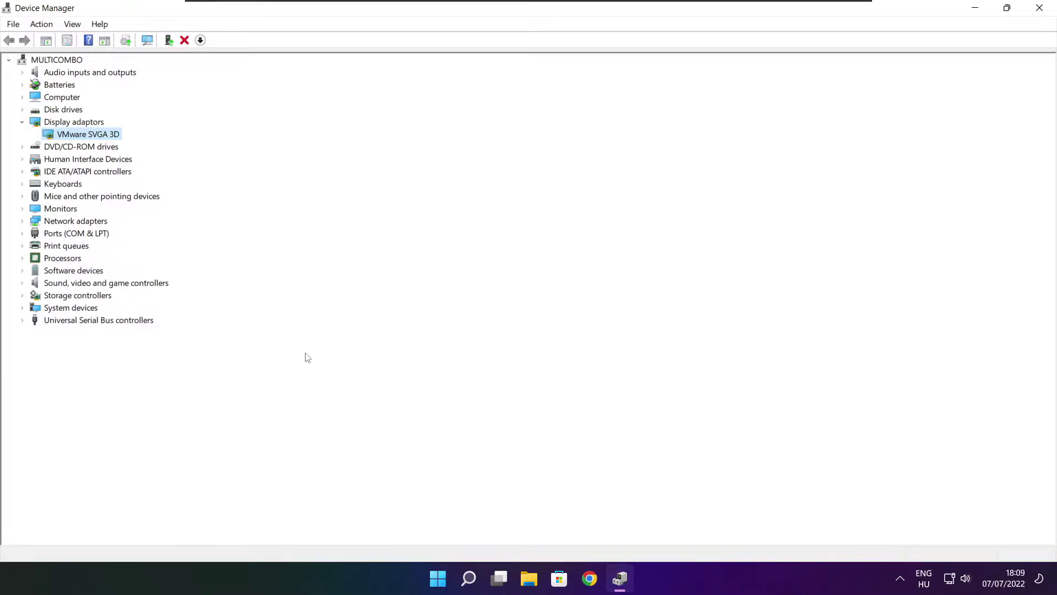
Step: Run an automatic driver search for the High Definition Audio Device, then close Device Manager
{"action": "left_click", "coordinate": [45, 285]}
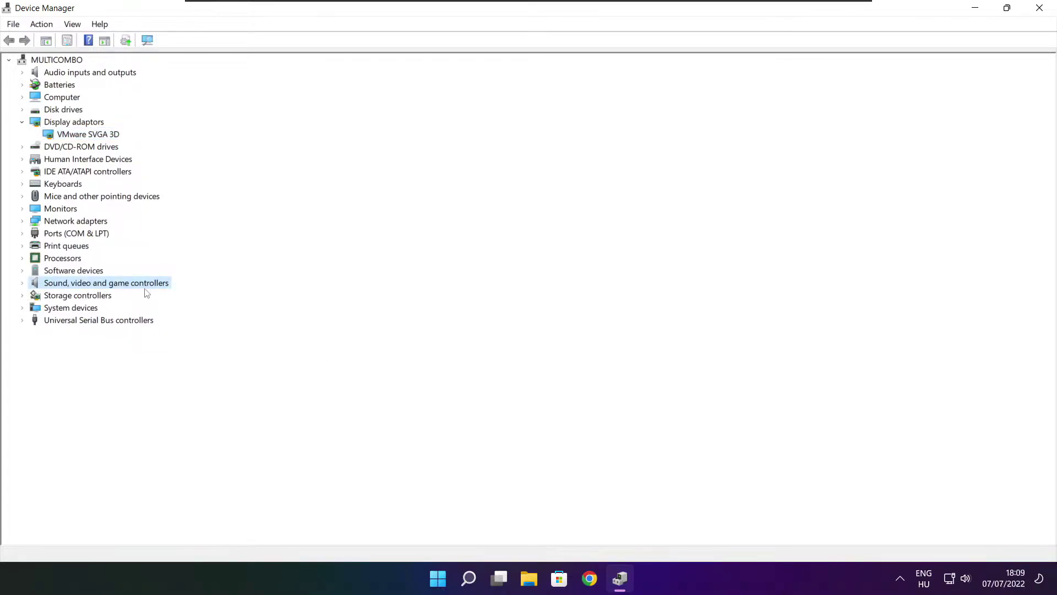
{"action": "left_click", "coordinate": [22, 284]}
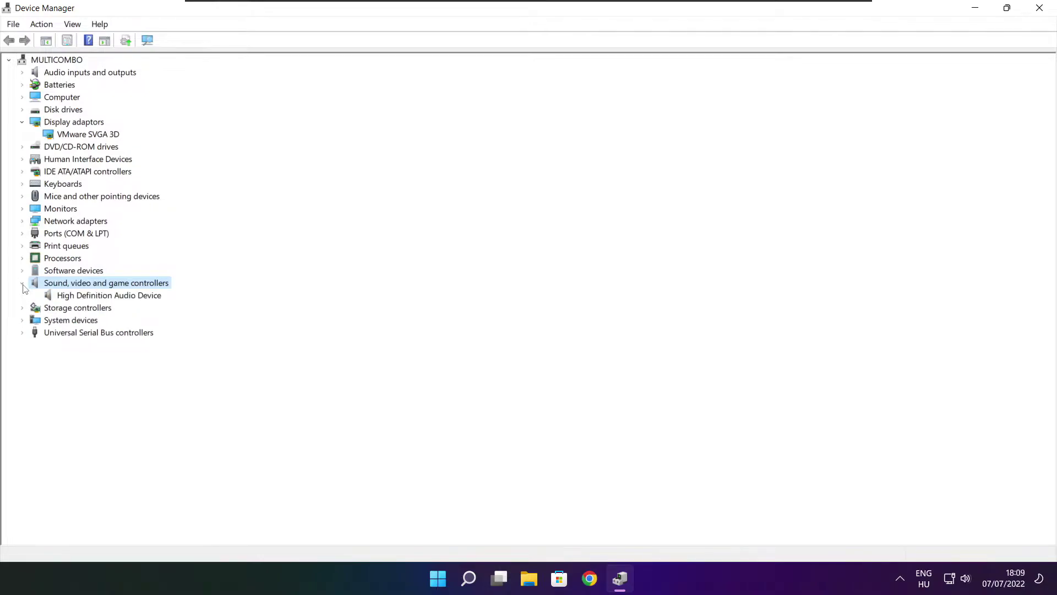
{"action": "left_click", "coordinate": [163, 297]}
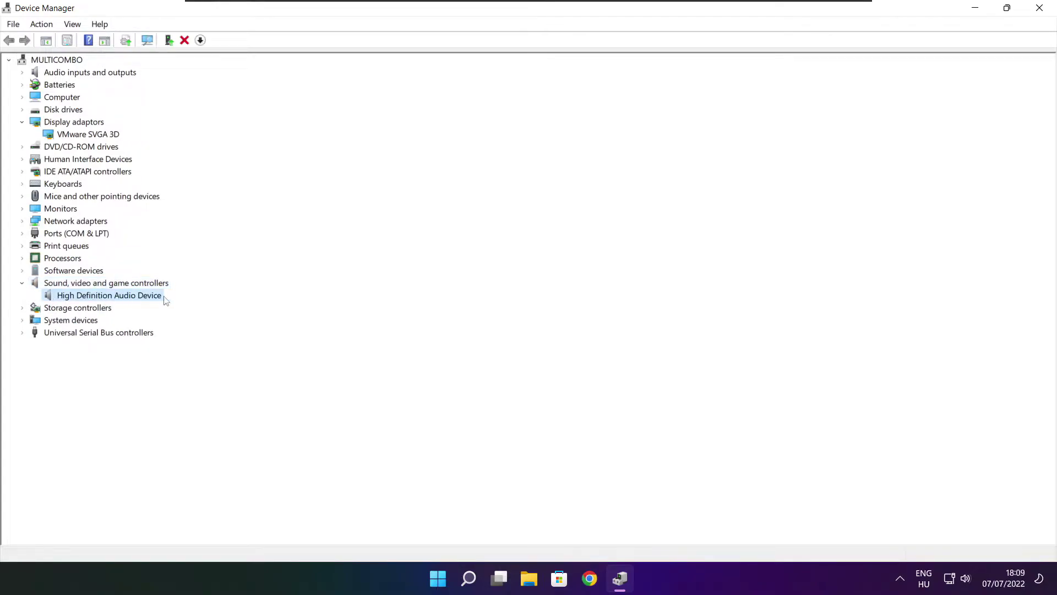
{"action": "right_click", "coordinate": [101, 300]}
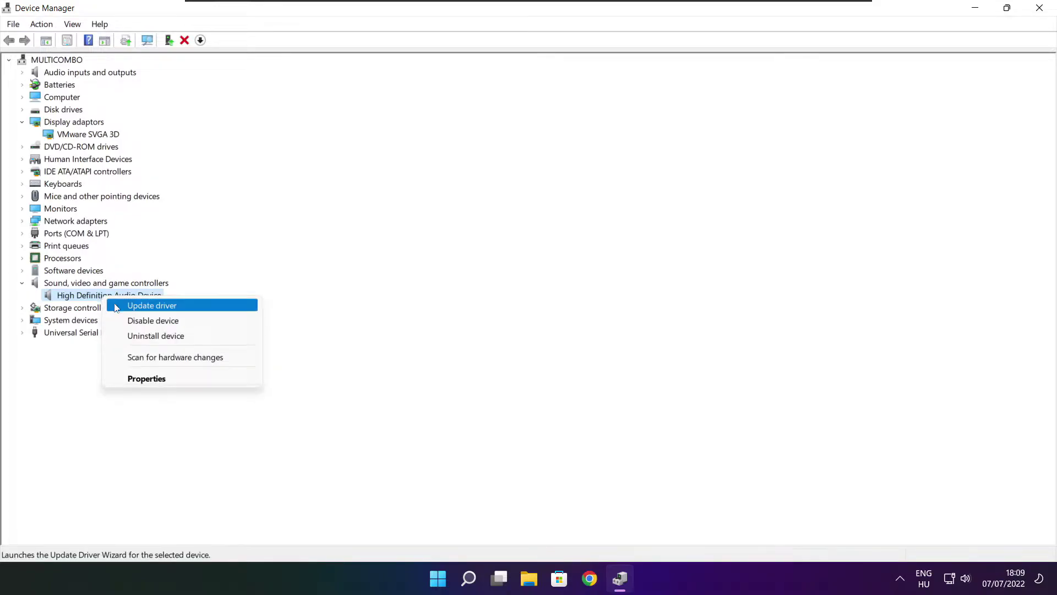
{"action": "left_click", "coordinate": [207, 311]}
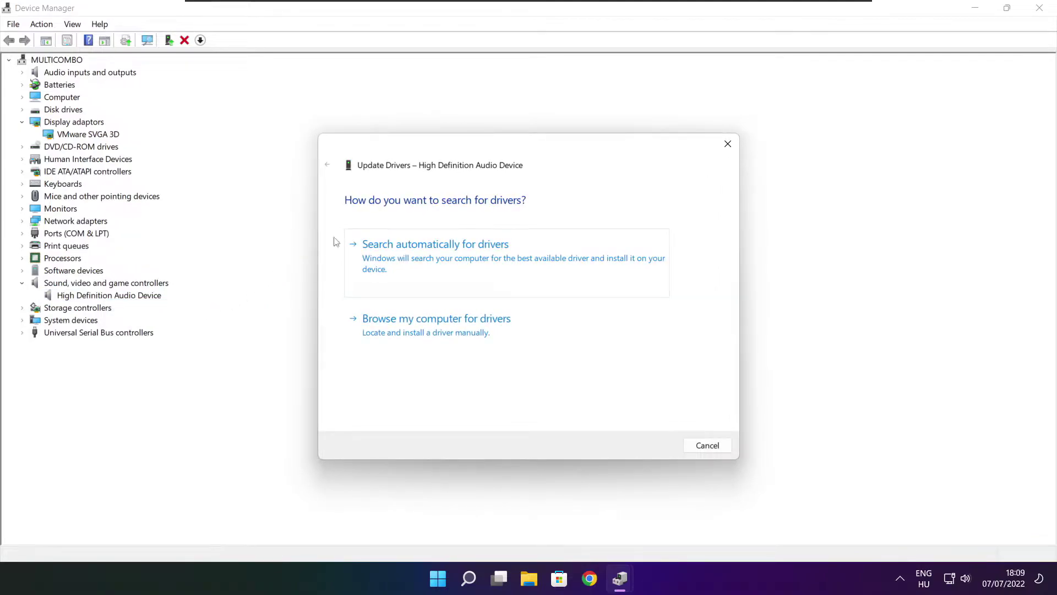
{"action": "left_click", "coordinate": [459, 262]}
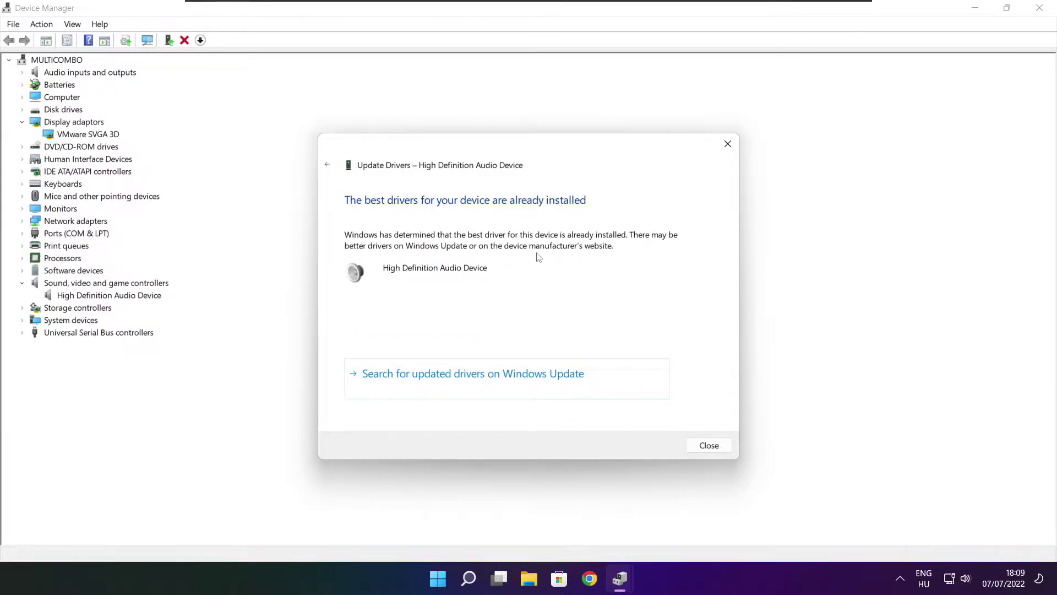
{"action": "left_click", "coordinate": [710, 447]}
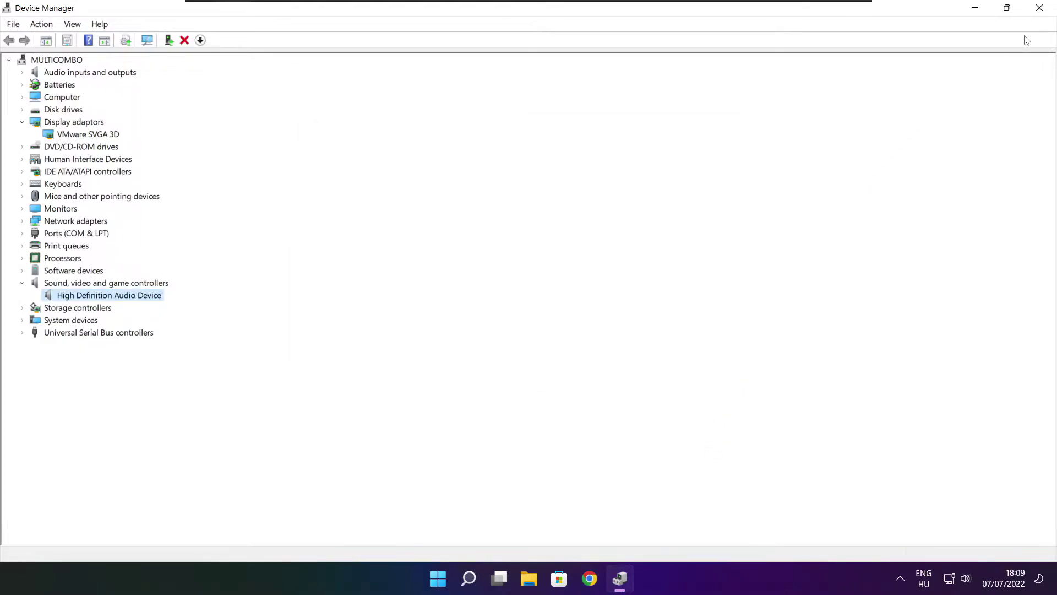
{"action": "left_click", "coordinate": [1040, 8]}
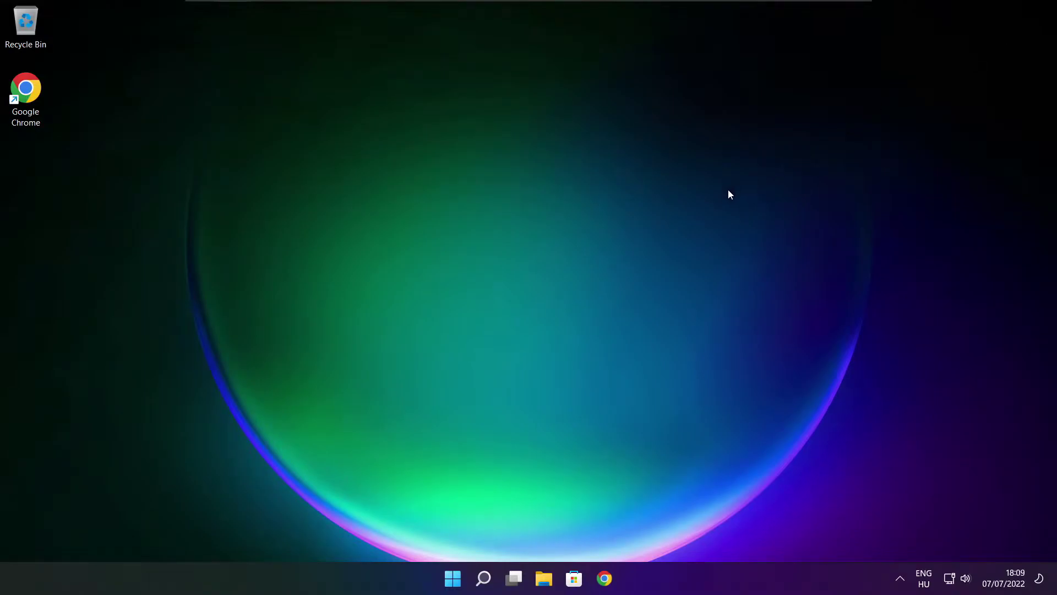
Step: Search 'edit power plan', switch Power Options to the High performance plan, and close it
{"action": "left_click", "coordinate": [484, 579]}
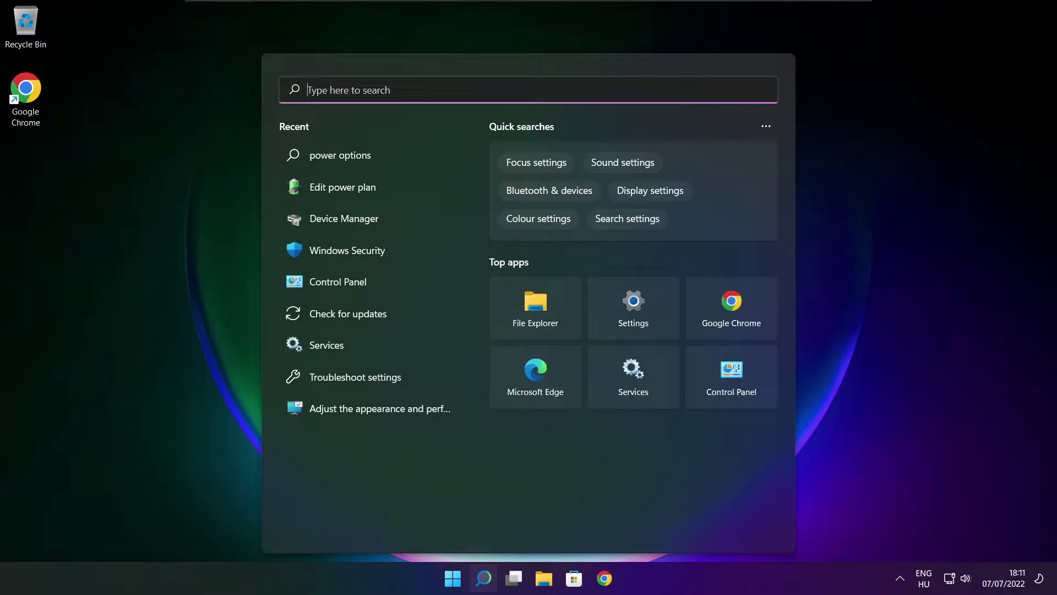
{"action": "type", "text": "edit p"}
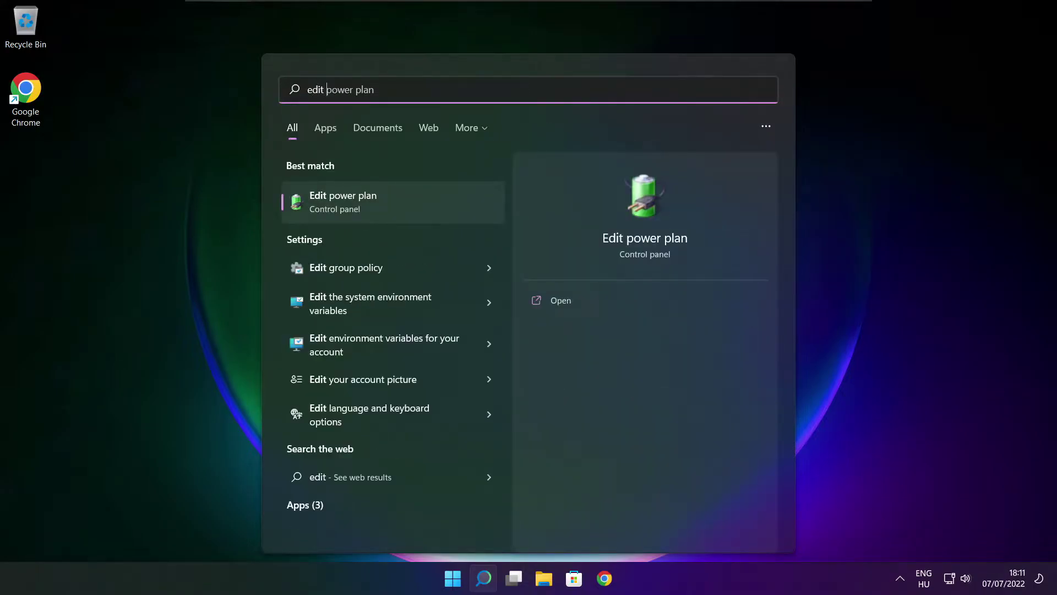
{"action": "type", "text": "ower plan"}
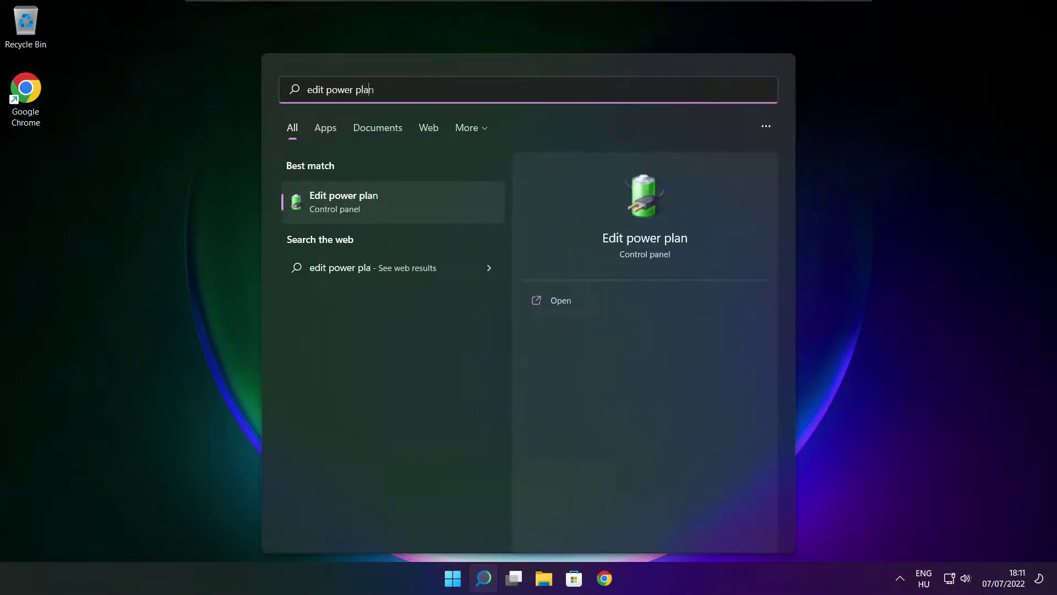
{"action": "left_click", "coordinate": [417, 207]}
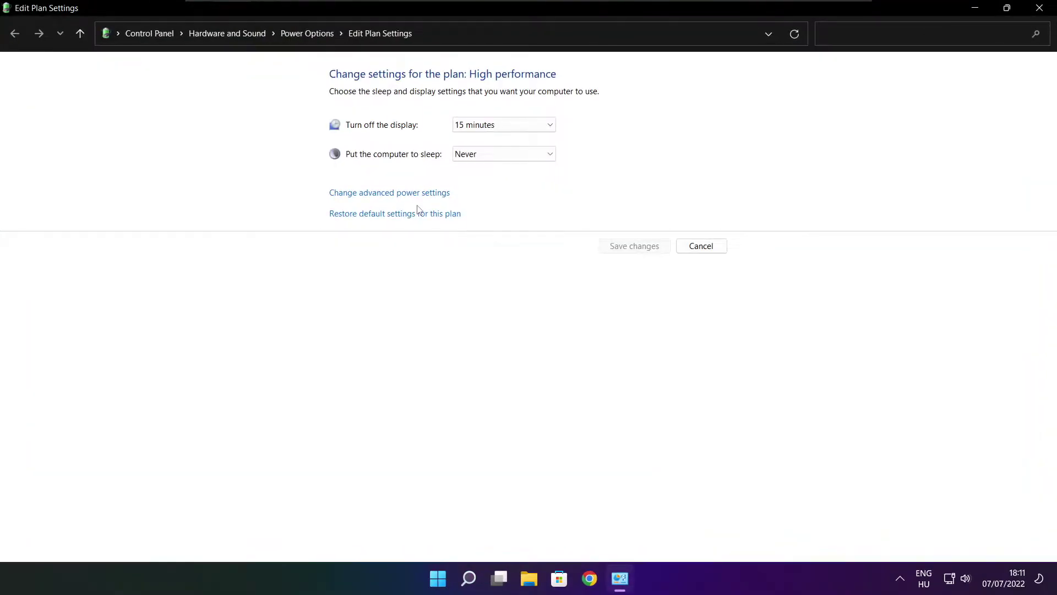
{"action": "left_click", "coordinate": [314, 40]}
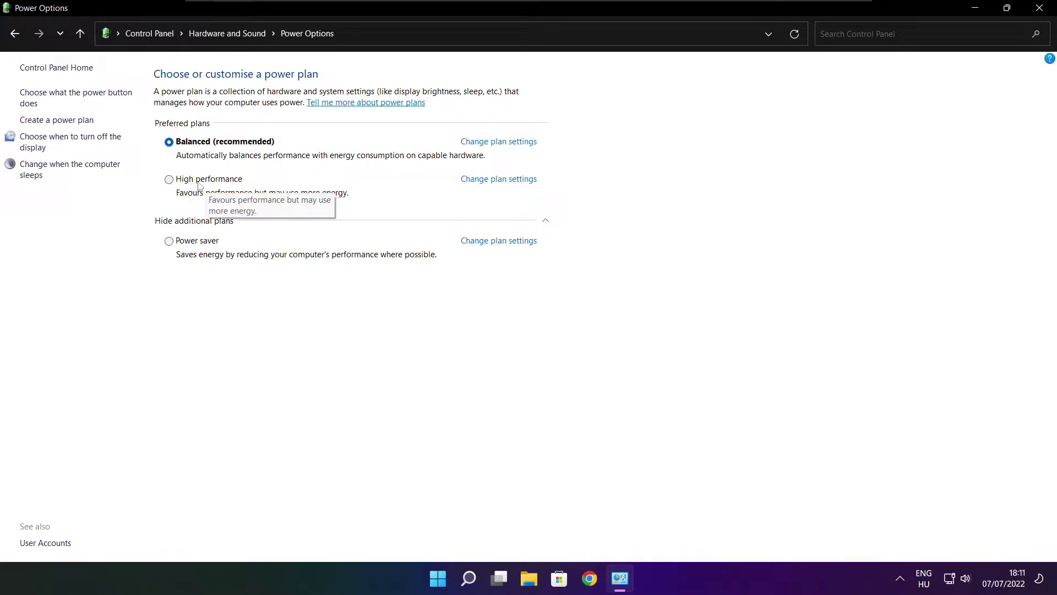
{"action": "left_click", "coordinate": [219, 186]}
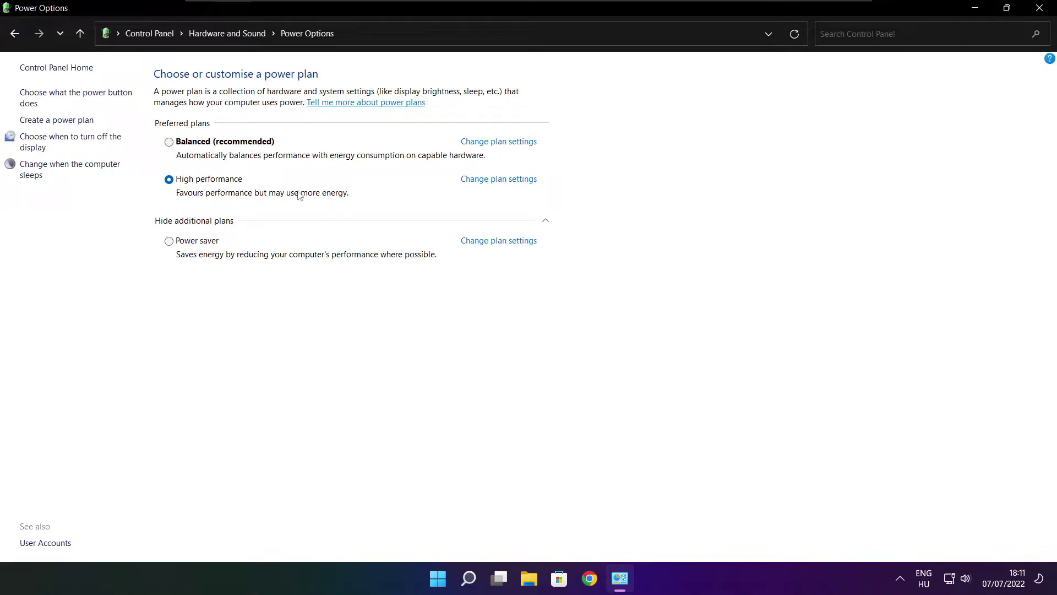
{"action": "left_click", "coordinate": [1043, 7]}
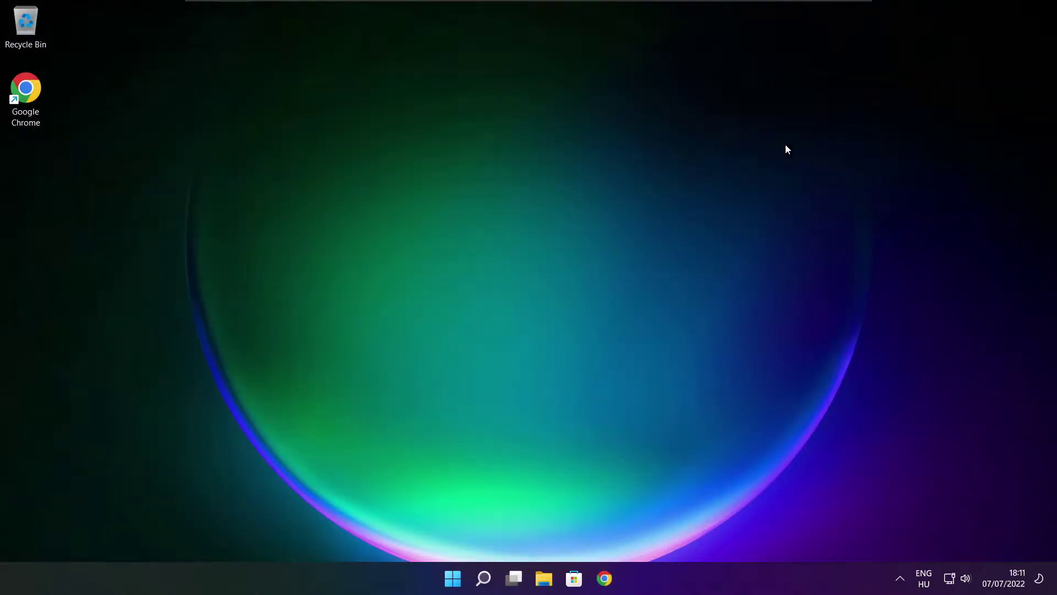
Step: Open Game Mode settings by searching 'game mode' and leave Game Mode switched on
{"action": "left_click", "coordinate": [485, 581]}
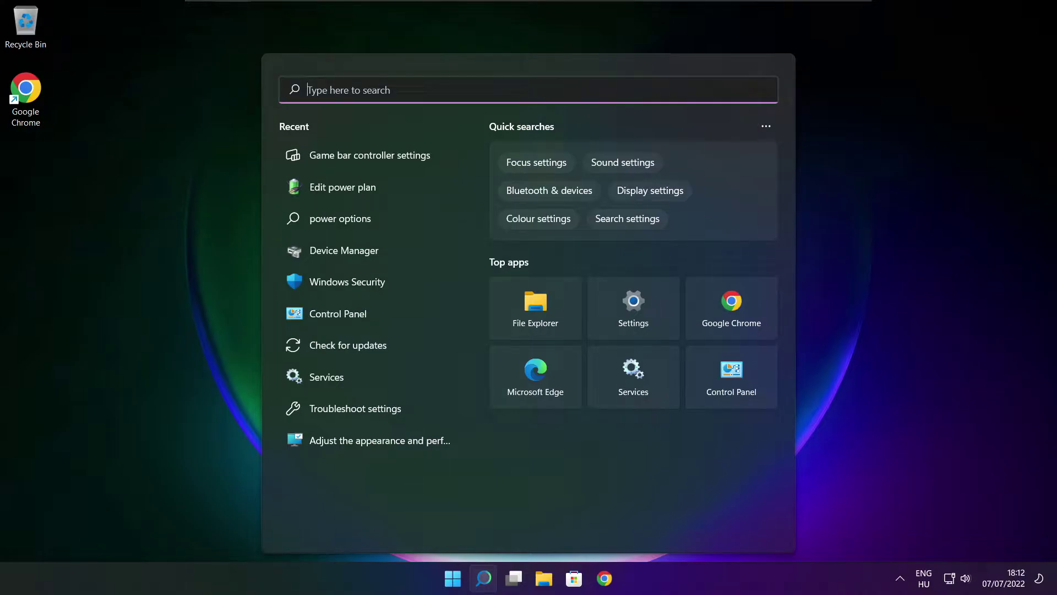
{"action": "type", "text": "game mo"}
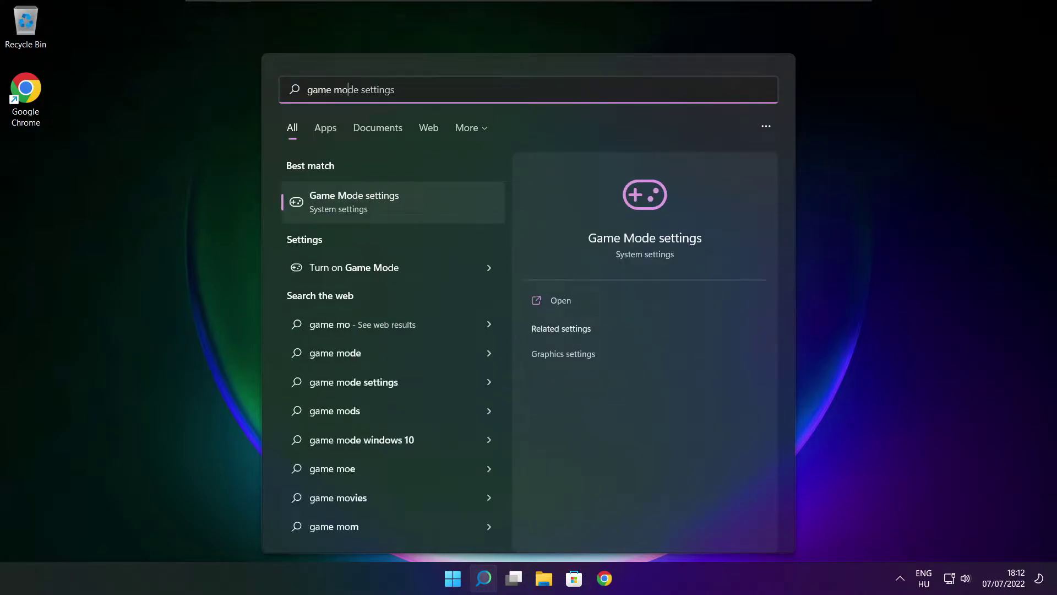
{"action": "type", "text": "de"}
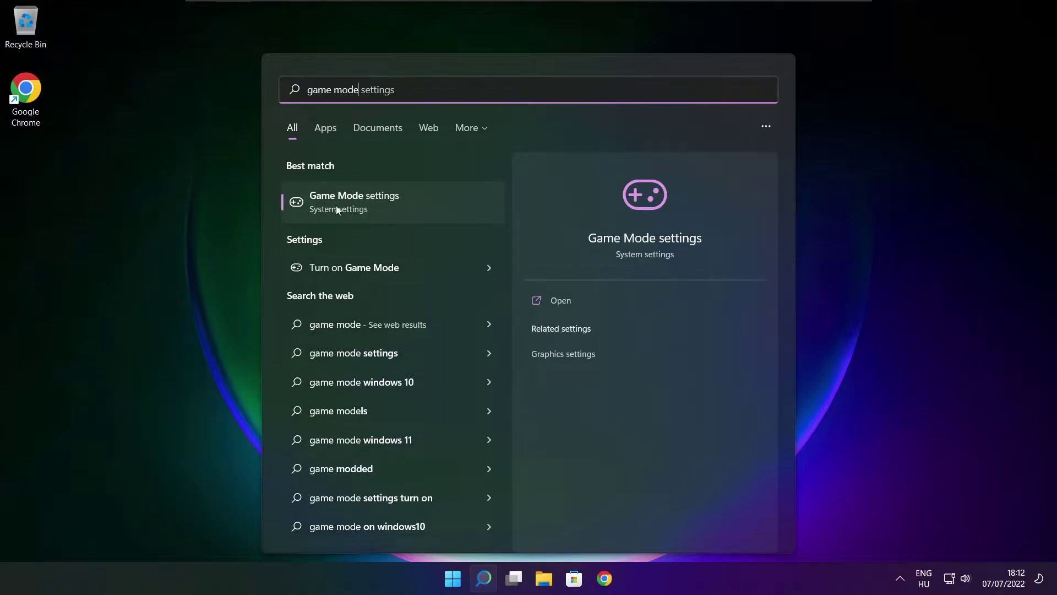
{"action": "left_click", "coordinate": [417, 207]}
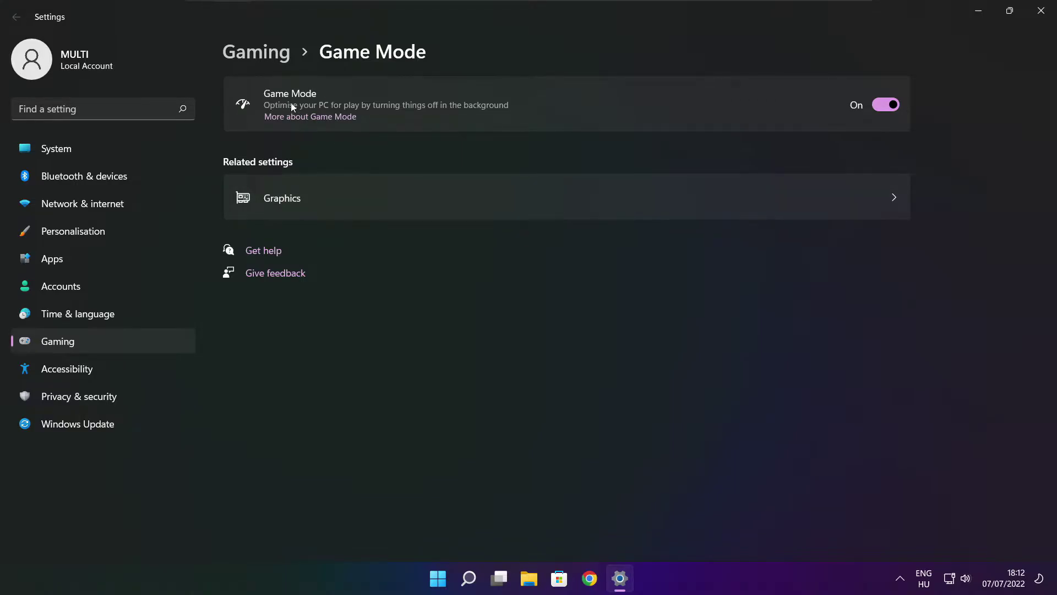
{"action": "left_click", "coordinate": [894, 104]}
{"action": "left_click", "coordinate": [892, 105]}
Step: Check the Xbox Game Bar settings with the controller shortcut off, then close Settings
{"action": "left_click", "coordinate": [260, 54]}
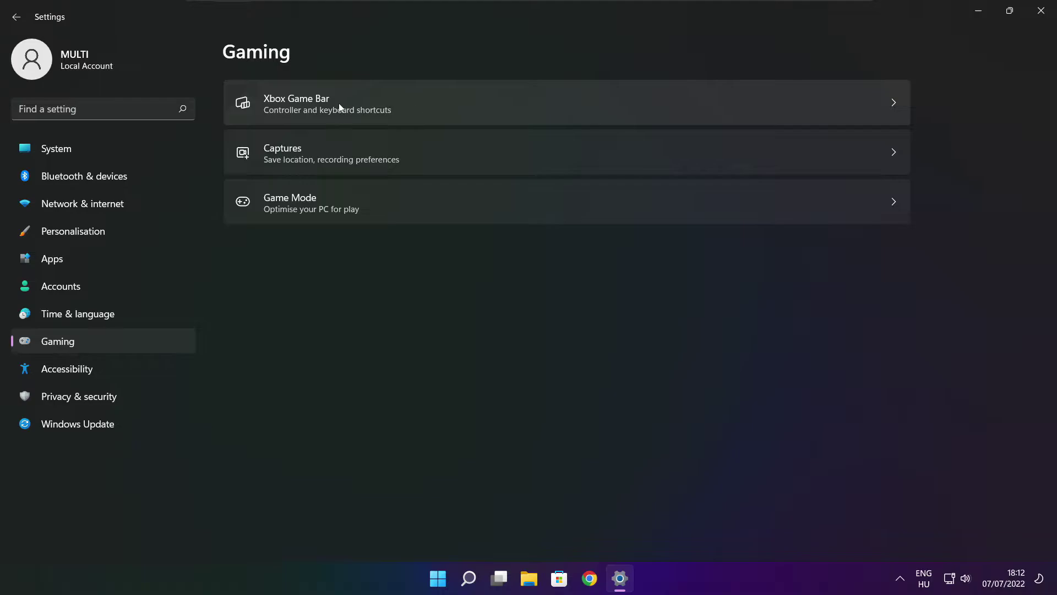
{"action": "left_click", "coordinate": [431, 112]}
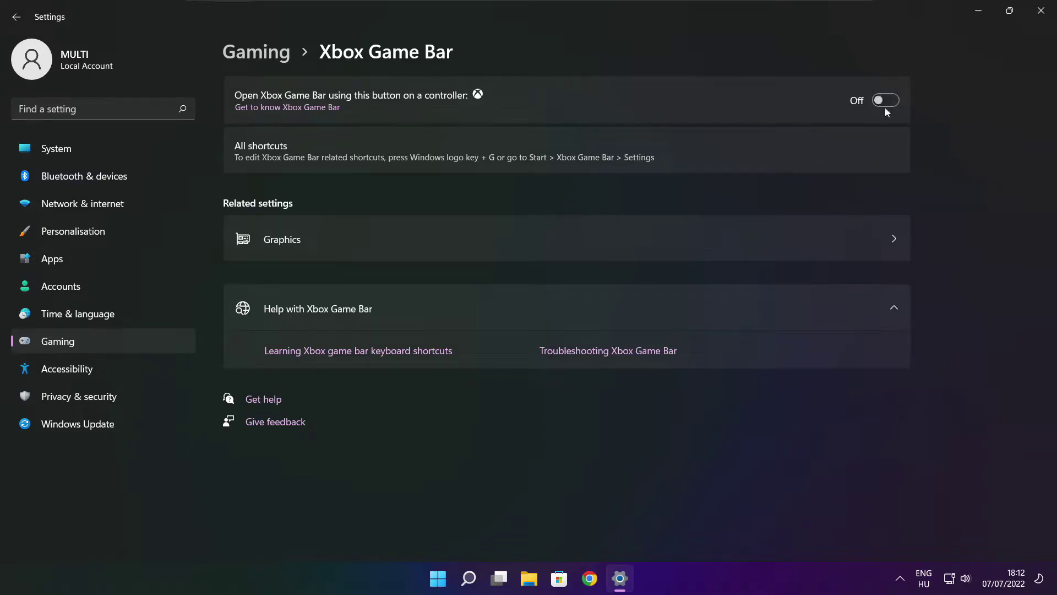
{"action": "left_click", "coordinate": [1041, 14]}
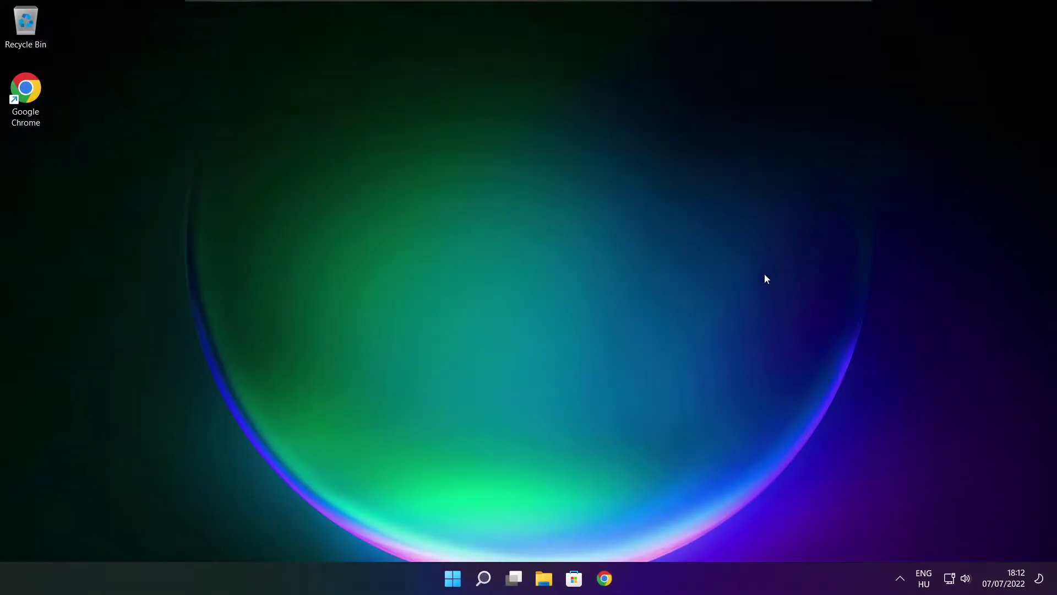
{"action": "right_click", "coordinate": [454, 581]}
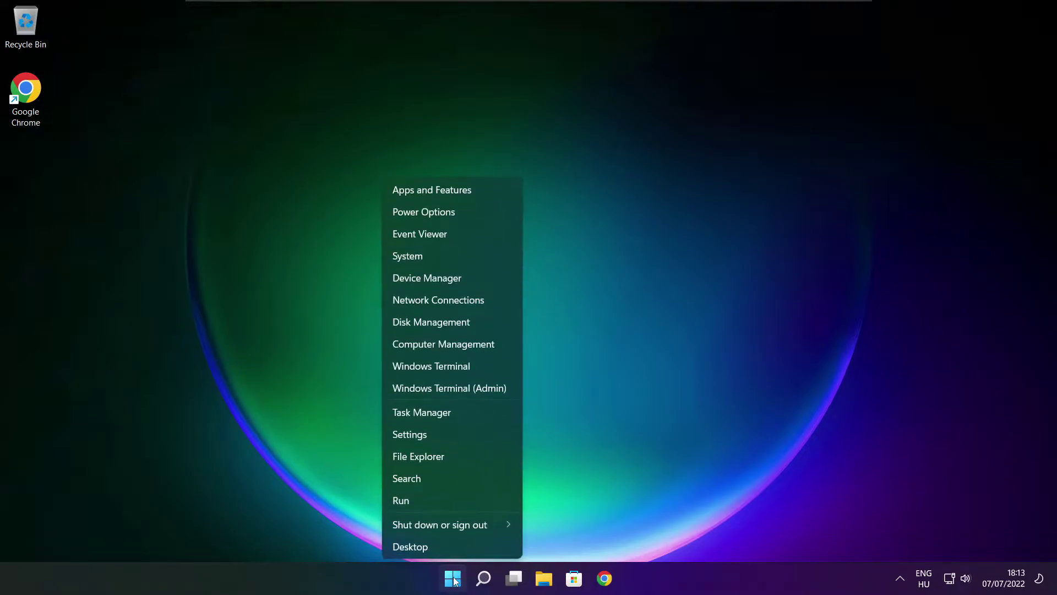
Step: Disable Cortana, Microsoft Edge, Microsoft Teams and Terminal in Task Manager's Startup list, then close it
{"action": "left_click", "coordinate": [454, 413]}
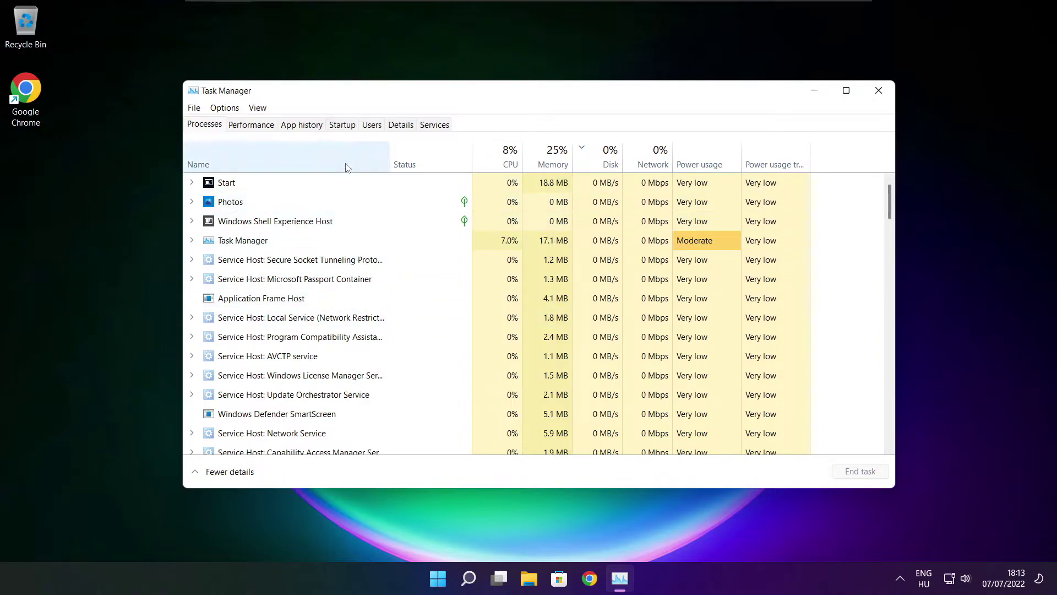
{"action": "left_click", "coordinate": [343, 125]}
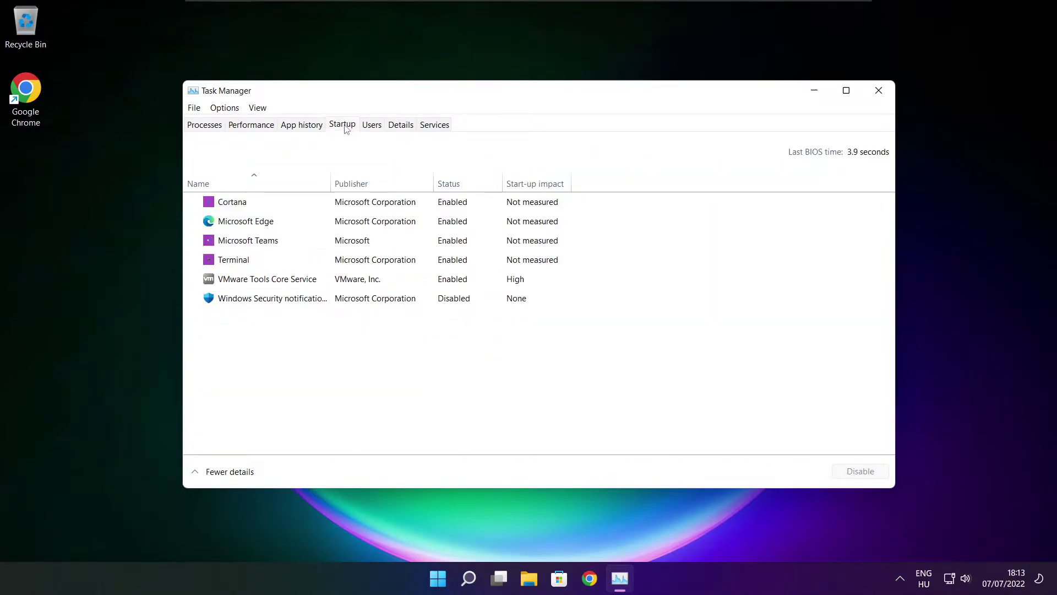
{"action": "left_click", "coordinate": [304, 208]}
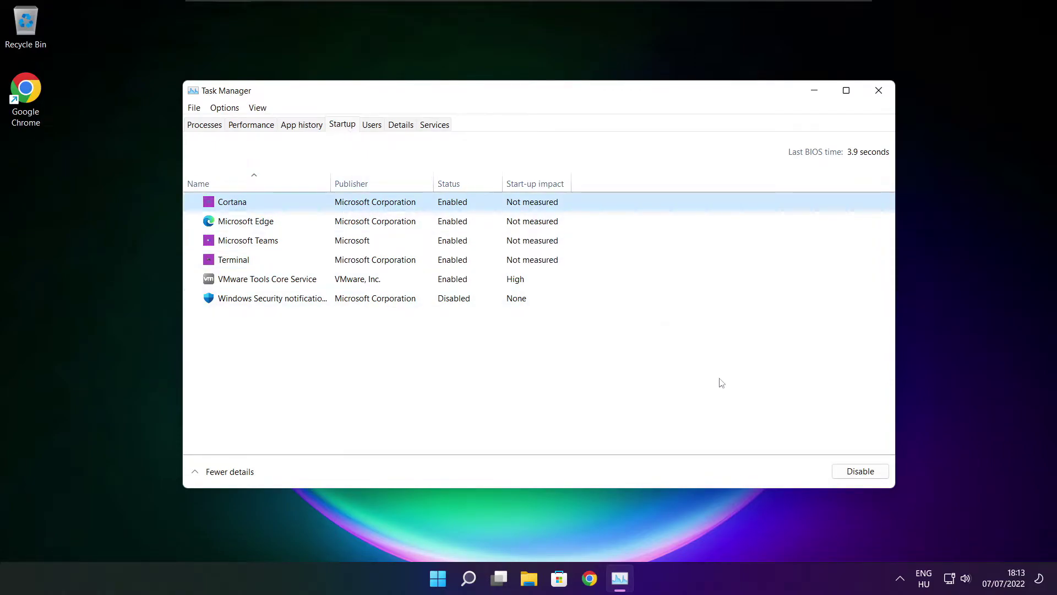
{"action": "left_click", "coordinate": [860, 472]}
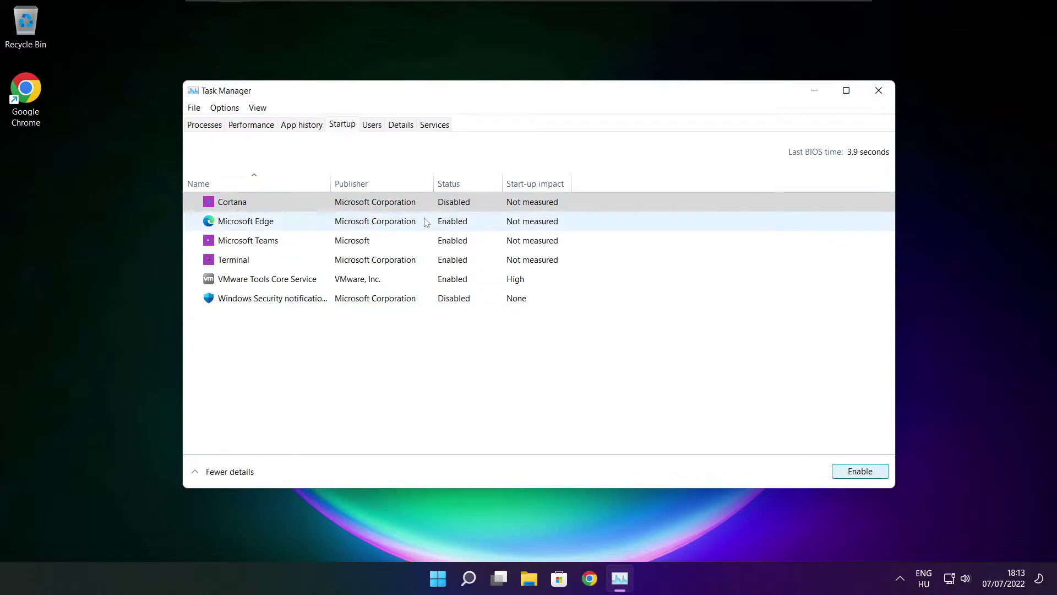
{"action": "left_click", "coordinate": [327, 227]}
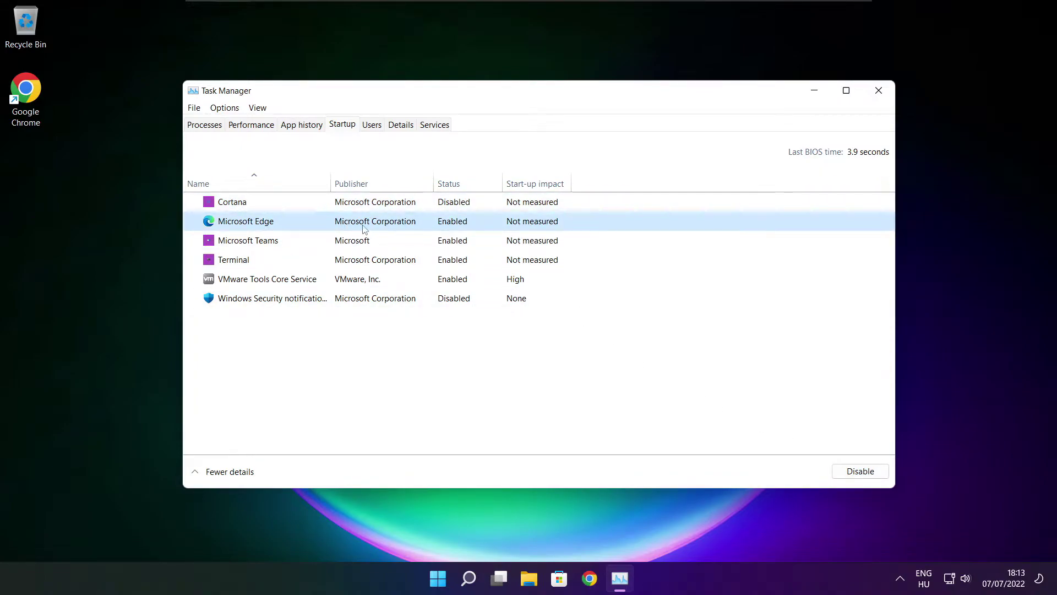
{"action": "left_click", "coordinate": [863, 472]}
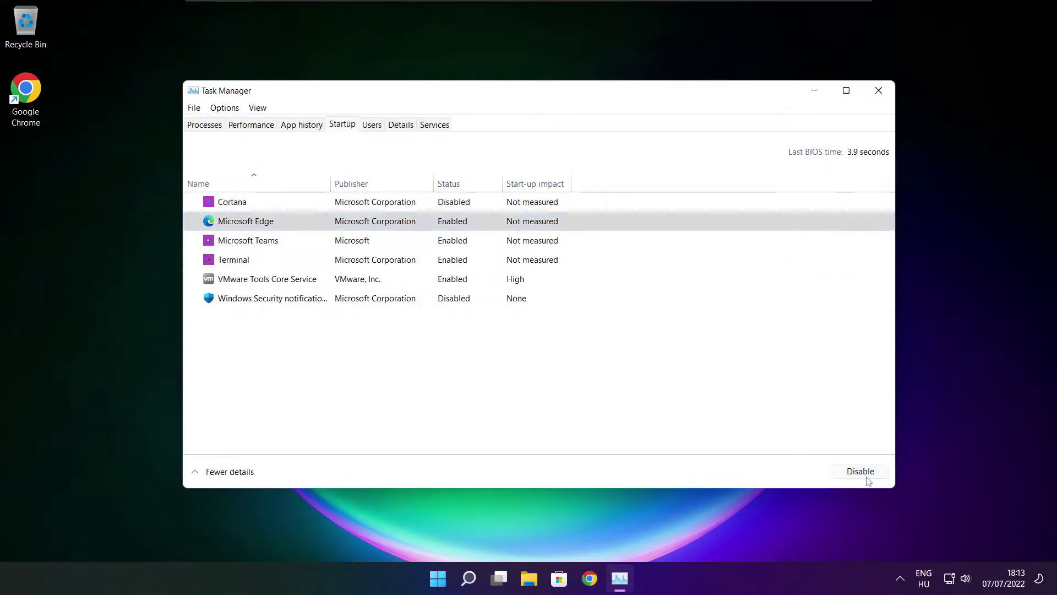
{"action": "left_click", "coordinate": [466, 245]}
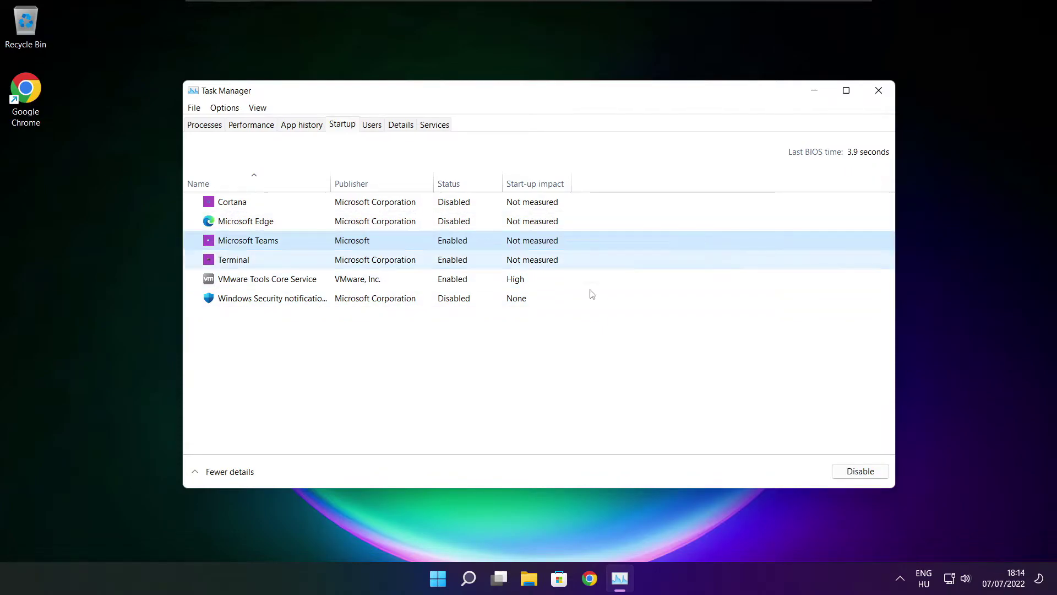
{"action": "left_click", "coordinate": [860, 471]}
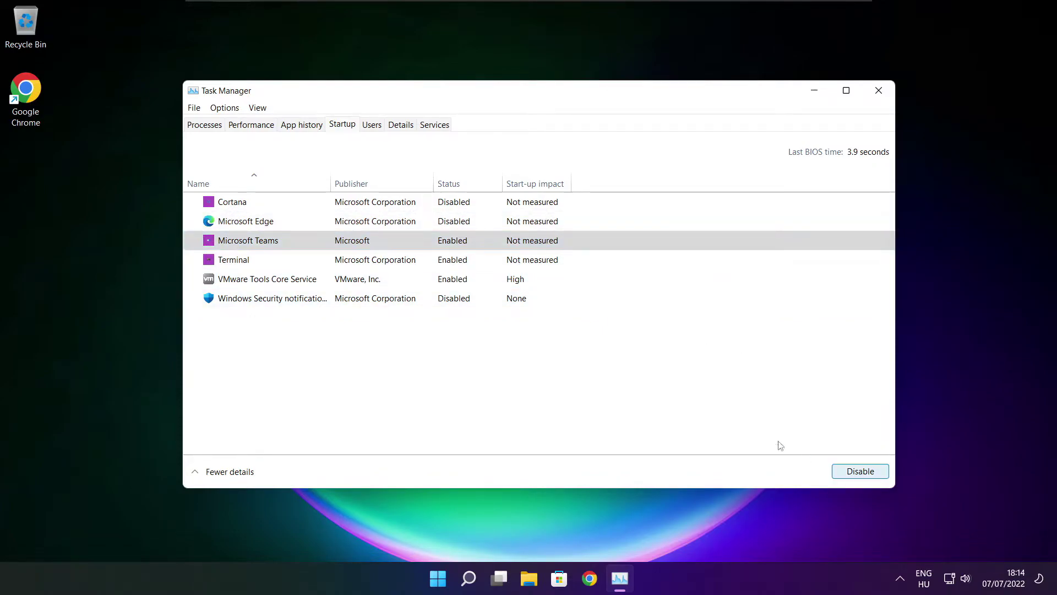
{"action": "left_click", "coordinate": [403, 266]}
{"action": "left_click", "coordinate": [863, 472]}
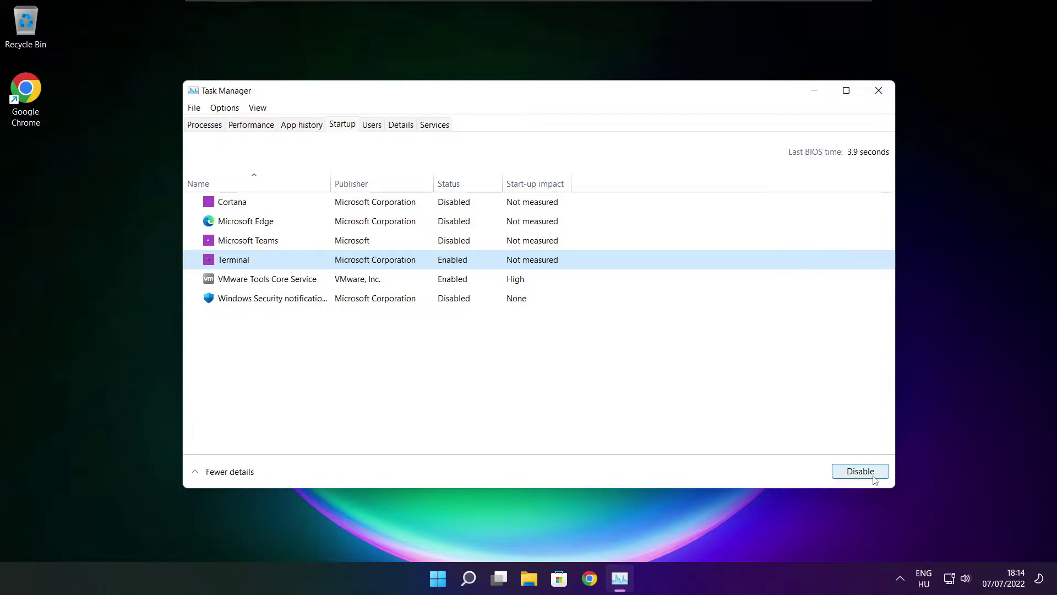
{"action": "left_click", "coordinate": [463, 258]}
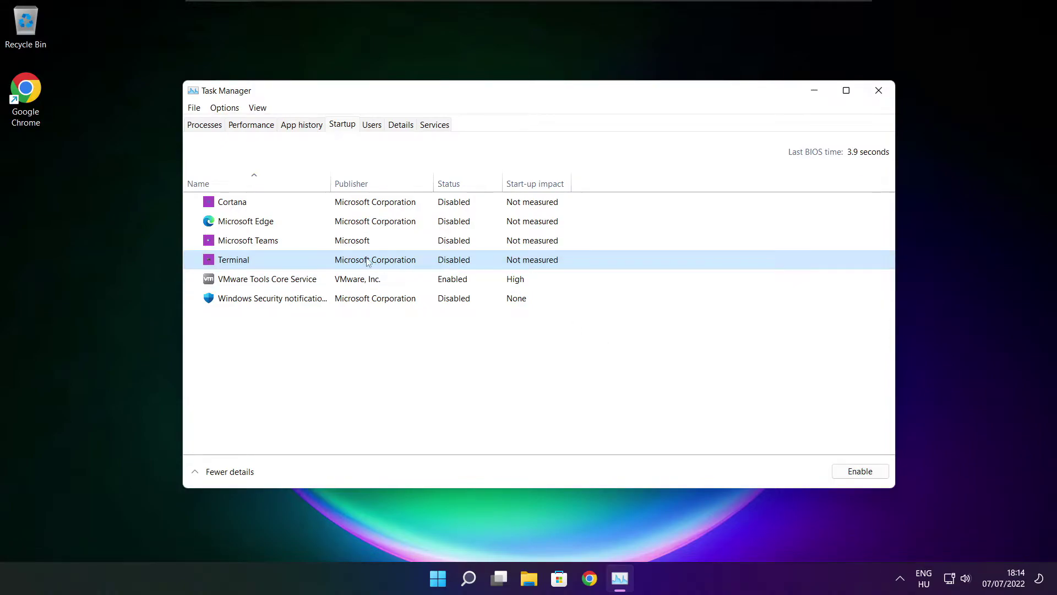
{"action": "left_click", "coordinate": [878, 96]}
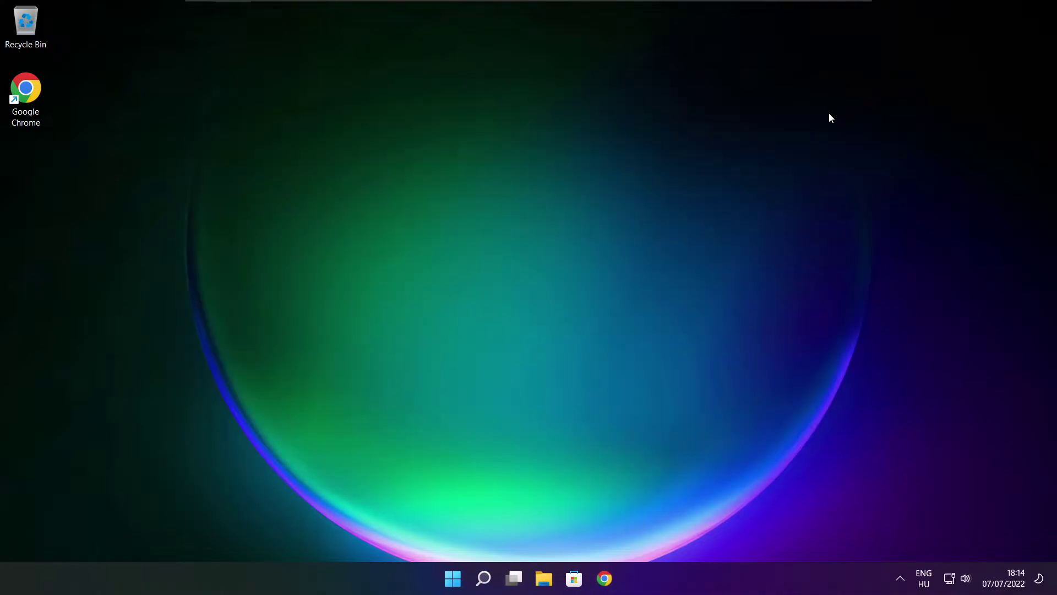
Step: Open Optimise Drives, analyse C: (9% fragmented), start optimising it, then close the window
{"action": "left_click", "coordinate": [484, 583]}
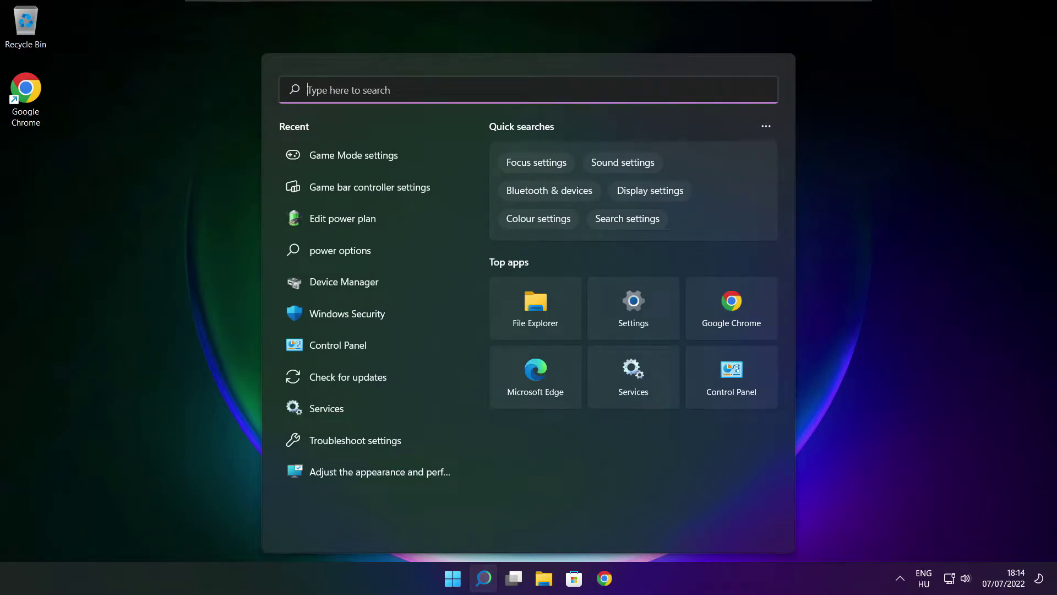
{"action": "type", "text": "optimi"}
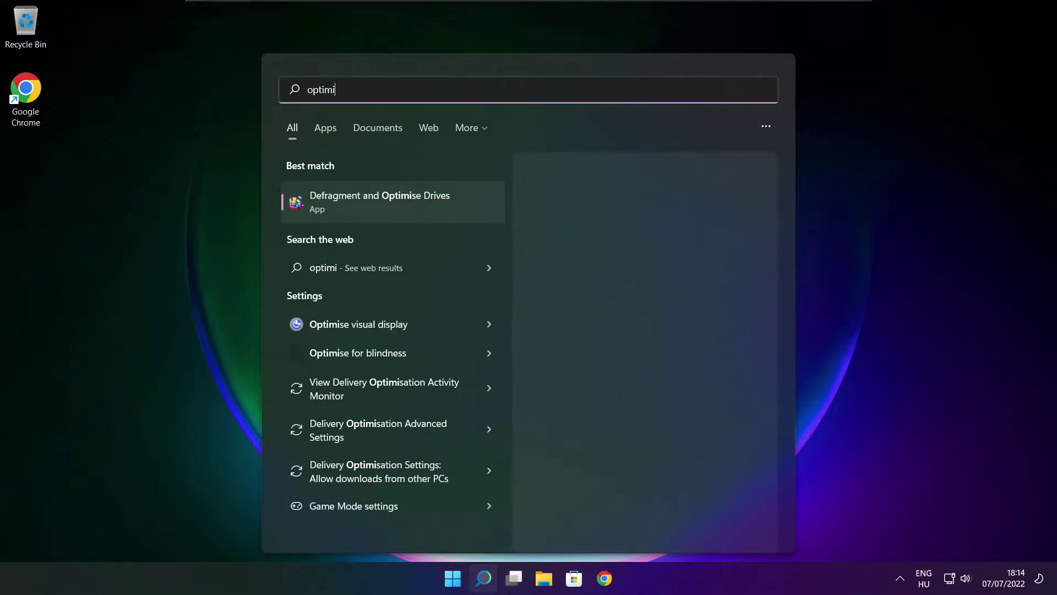
{"action": "type", "text": "se"}
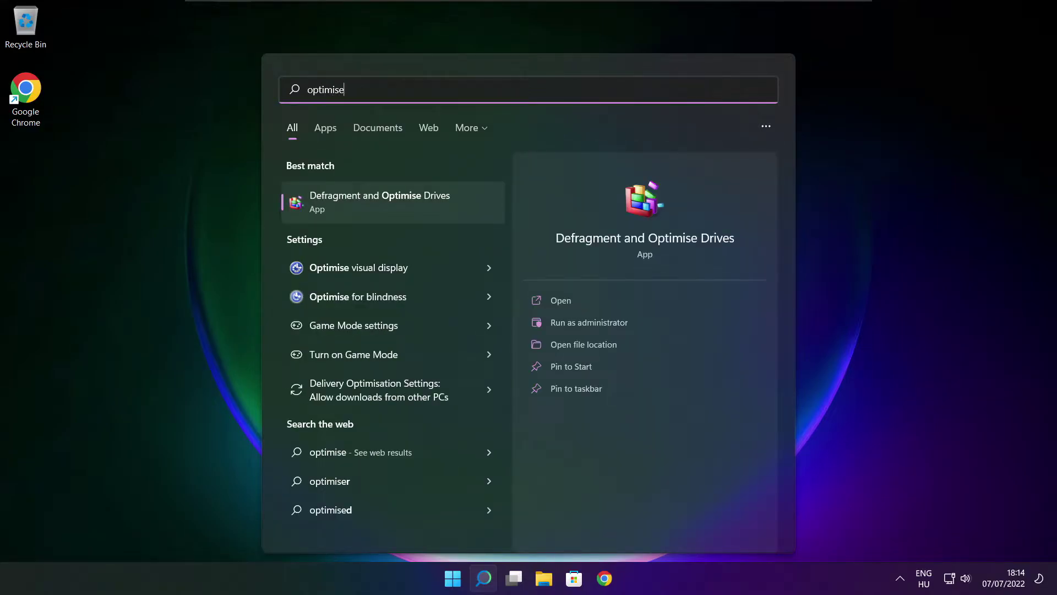
{"action": "left_click", "coordinate": [405, 200]}
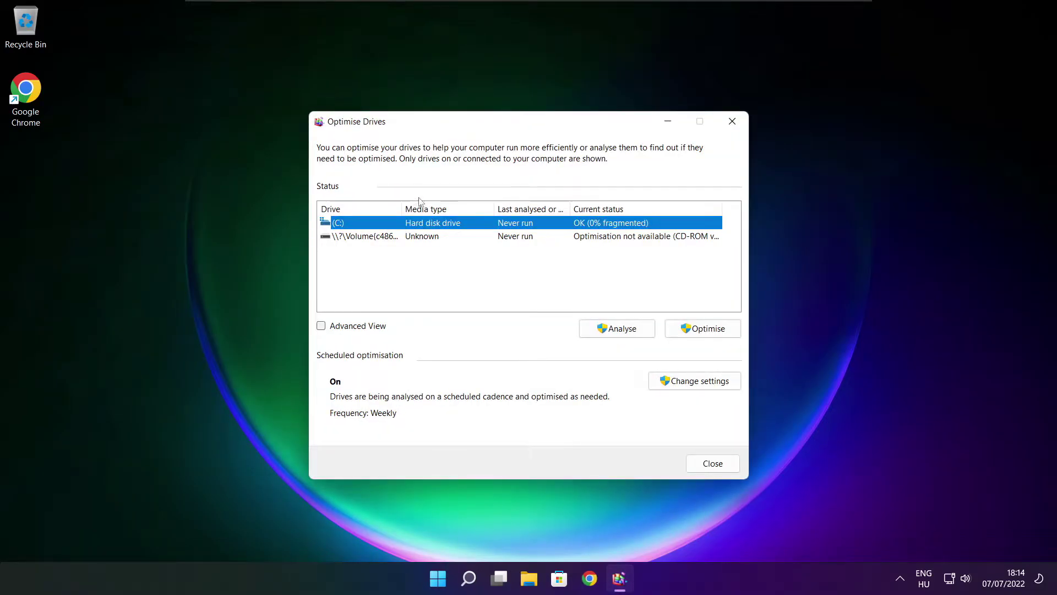
{"action": "left_click", "coordinate": [609, 327]}
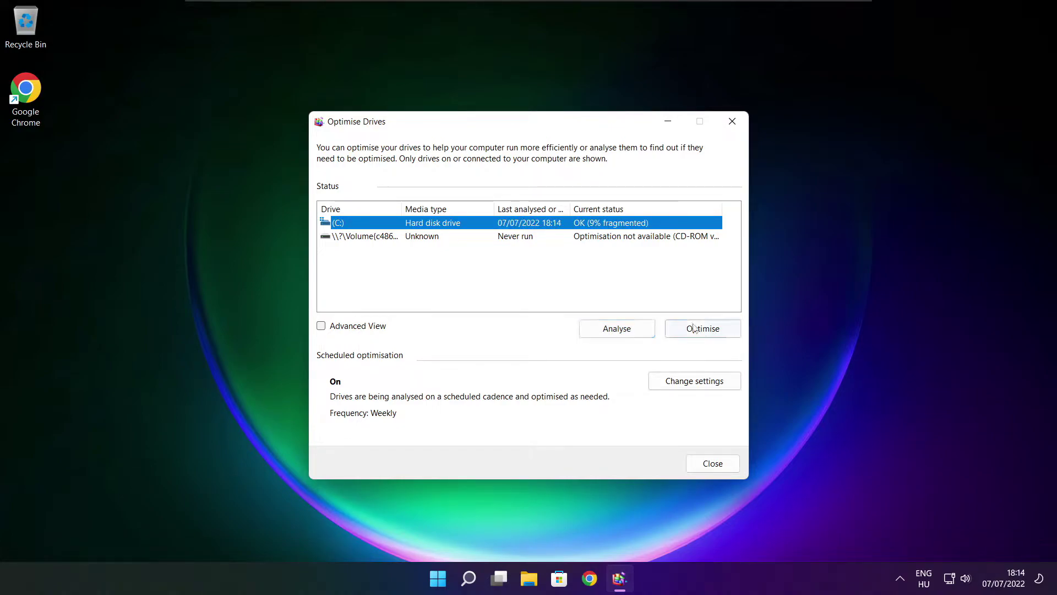
{"action": "left_click", "coordinate": [676, 335]}
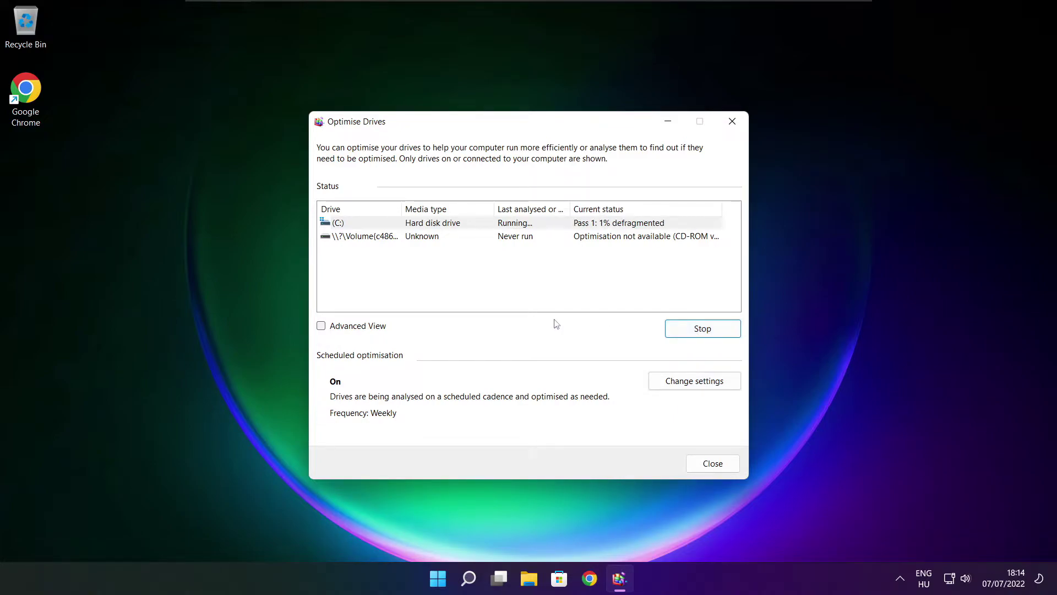
{"action": "key", "text": "alt+F4"}
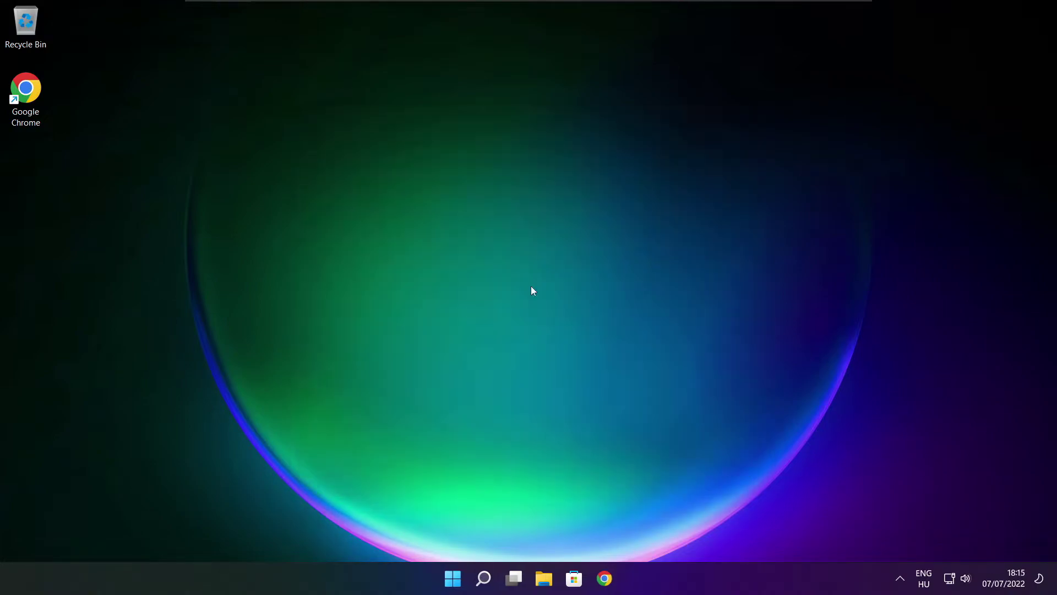
Step: Open Windows Update via the 'updates' search, run Check for updates, then close Settings
{"action": "left_click", "coordinate": [483, 578]}
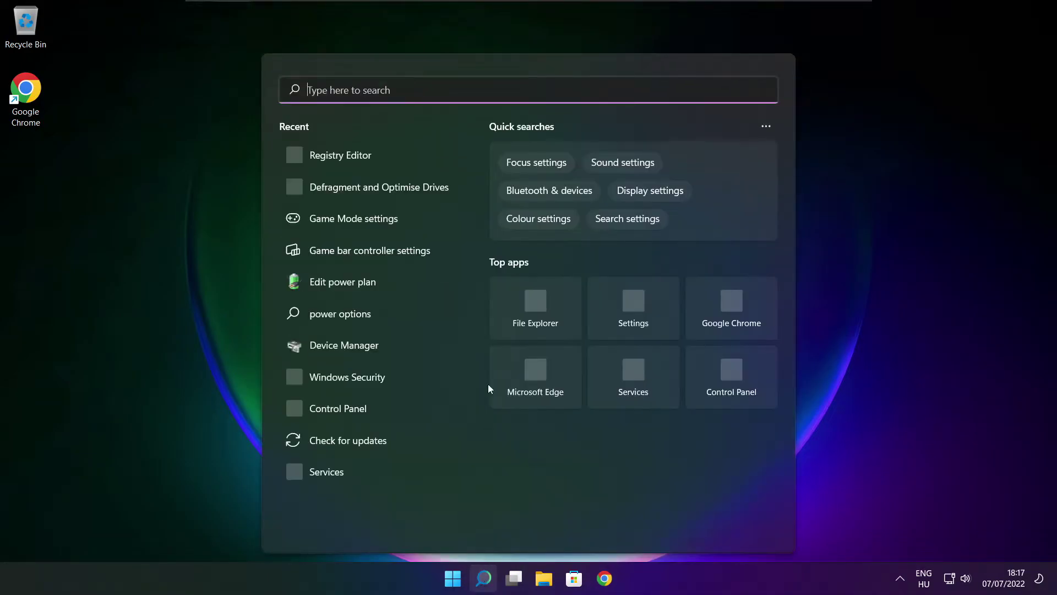
{"action": "type", "text": "updates"}
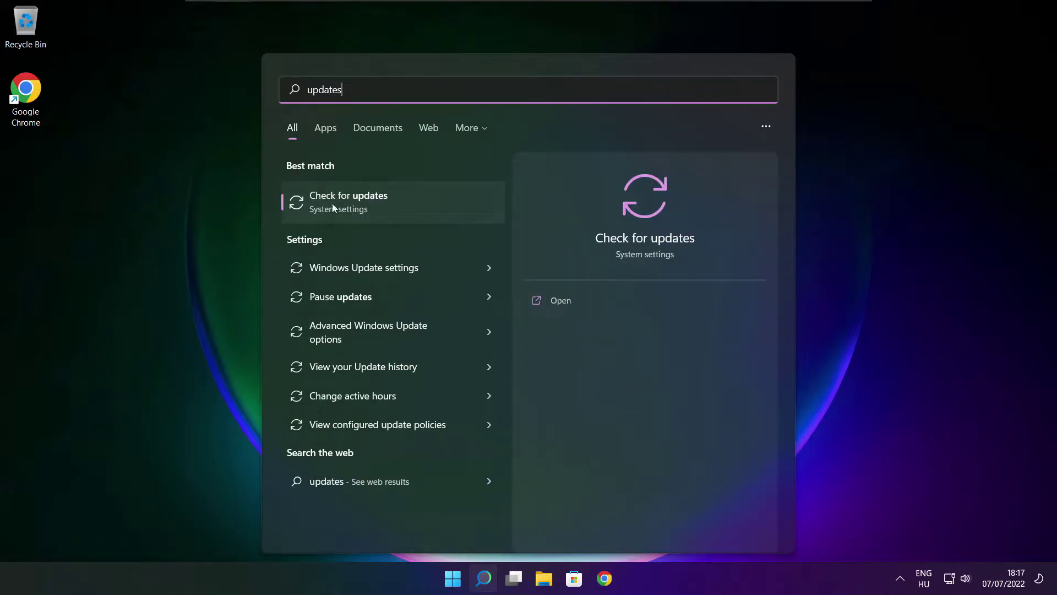
{"action": "left_click", "coordinate": [385, 205]}
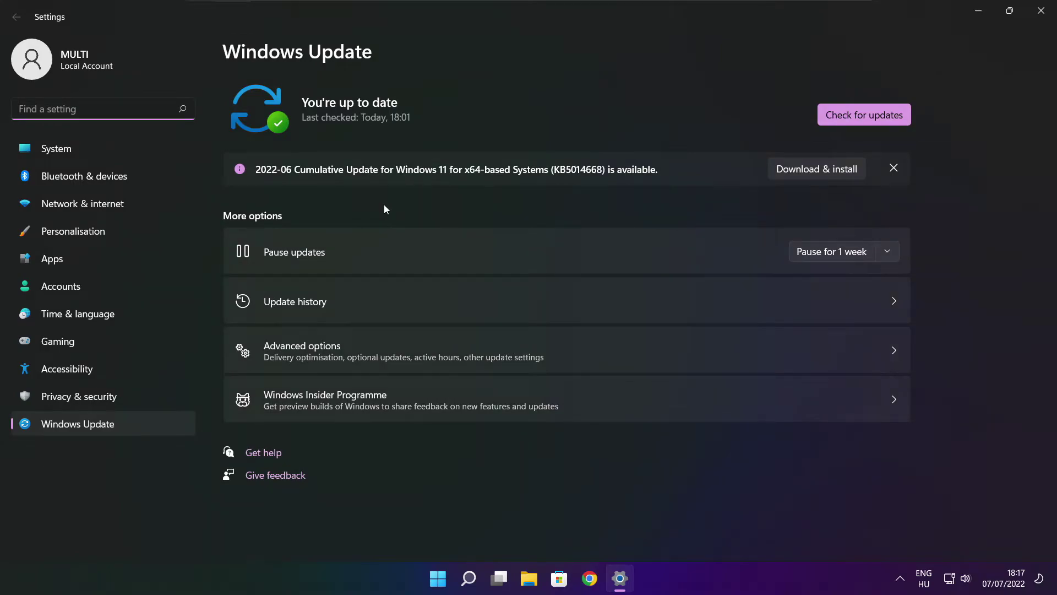
{"action": "left_click", "coordinate": [864, 116]}
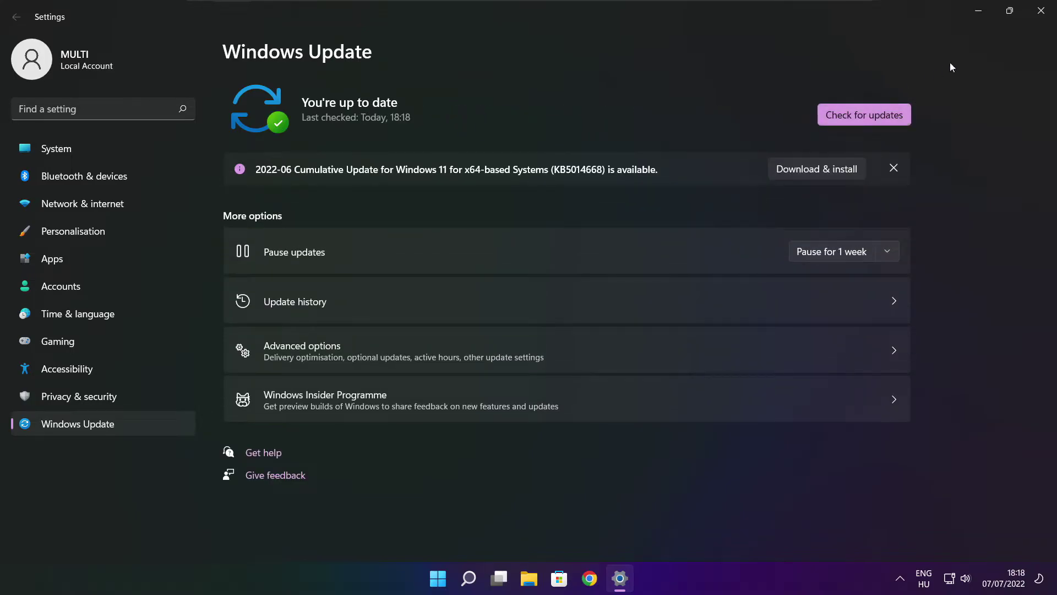
{"action": "left_click", "coordinate": [1040, 12]}
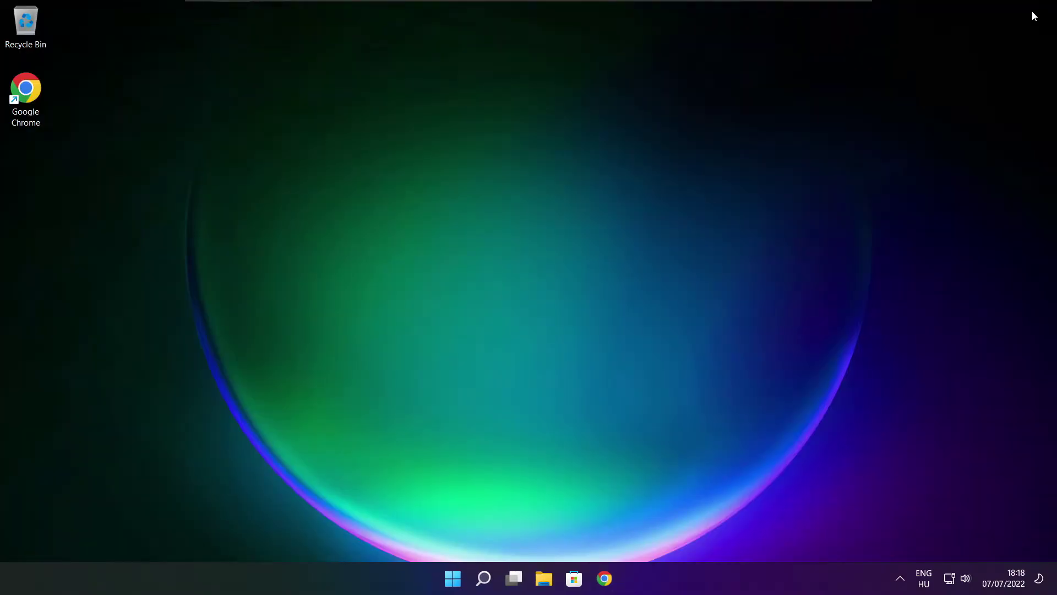
Step: Launch Registry Editor by searching 'regedit' and move its window toward the screen centre
{"action": "left_click", "coordinate": [483, 581]}
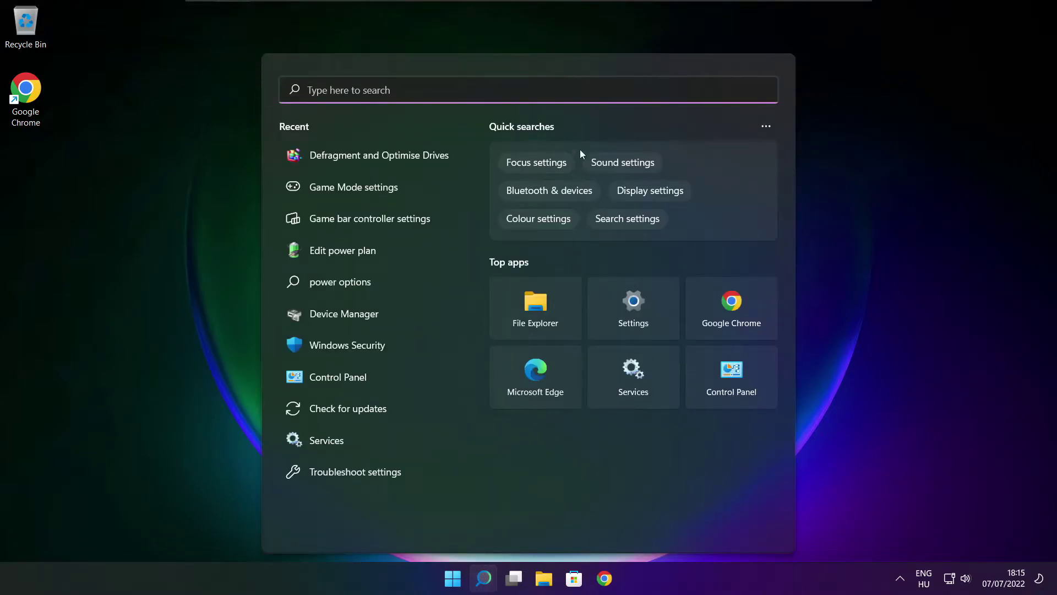
{"action": "type", "text": "regedit"}
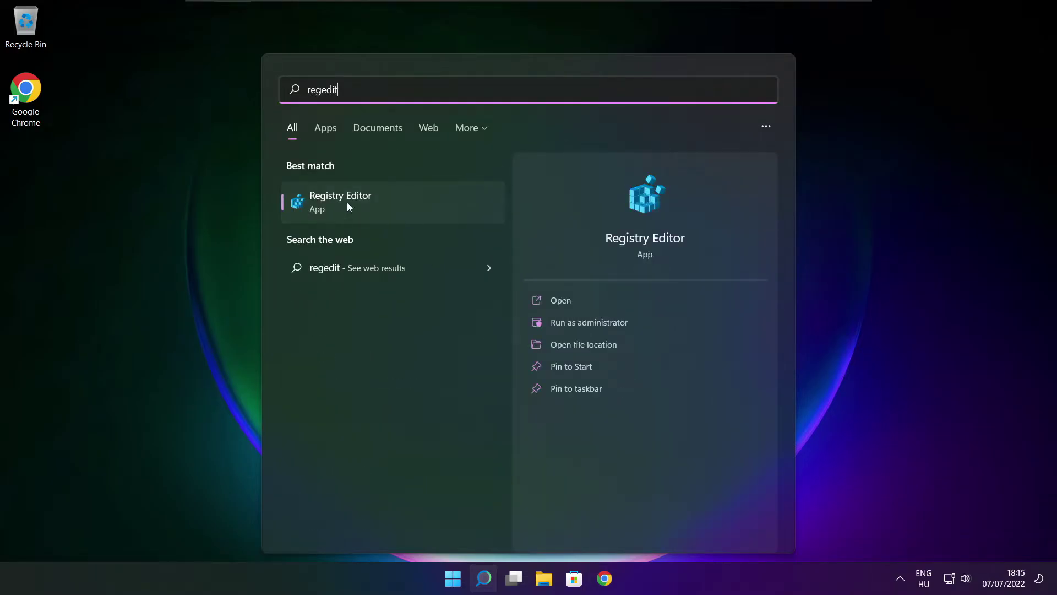
{"action": "left_click", "coordinate": [404, 204]}
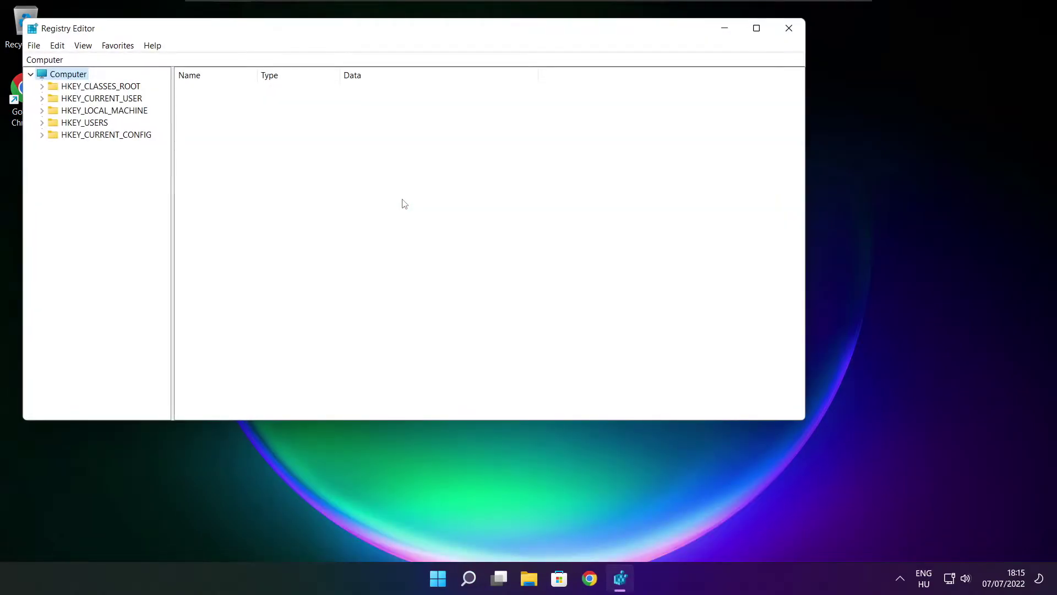
{"action": "left_click_drag", "start_coordinate": [317, 31], "coordinate": [429, 111]}
Step: Navigate to HKEY_CURRENT_USER\System\GameConfigStore, widen the Name column, and select GameDVR_Enabled
{"action": "left_click", "coordinate": [168, 182]}
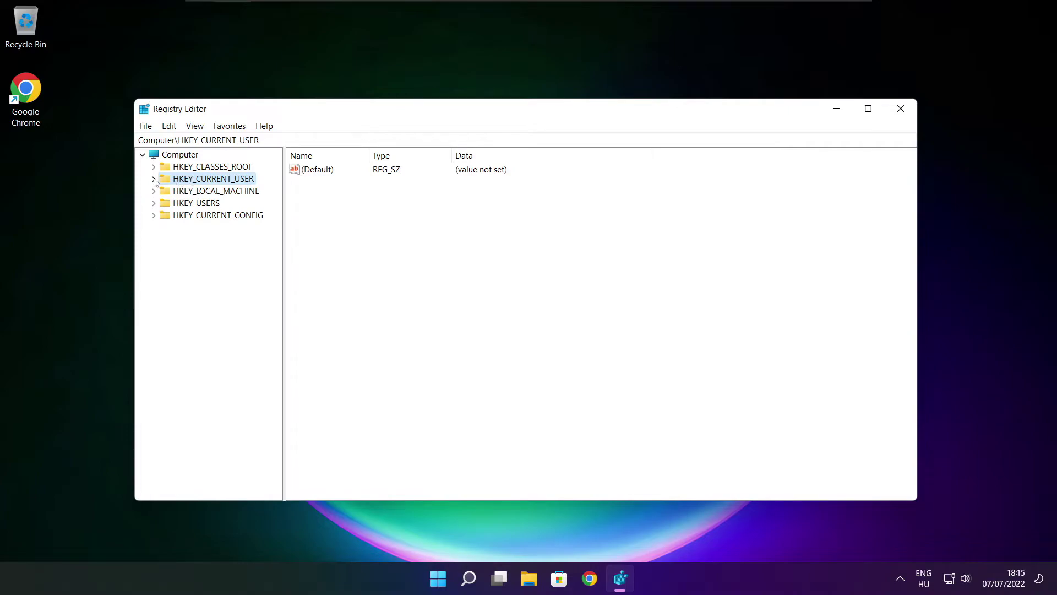
{"action": "left_click", "coordinate": [154, 179]}
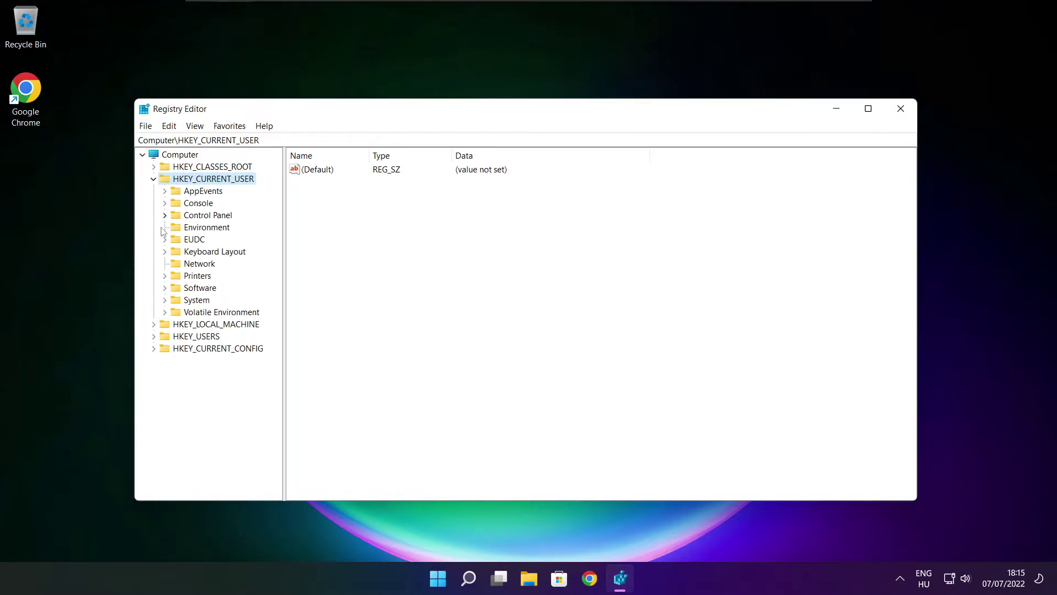
{"action": "left_click", "coordinate": [177, 304]}
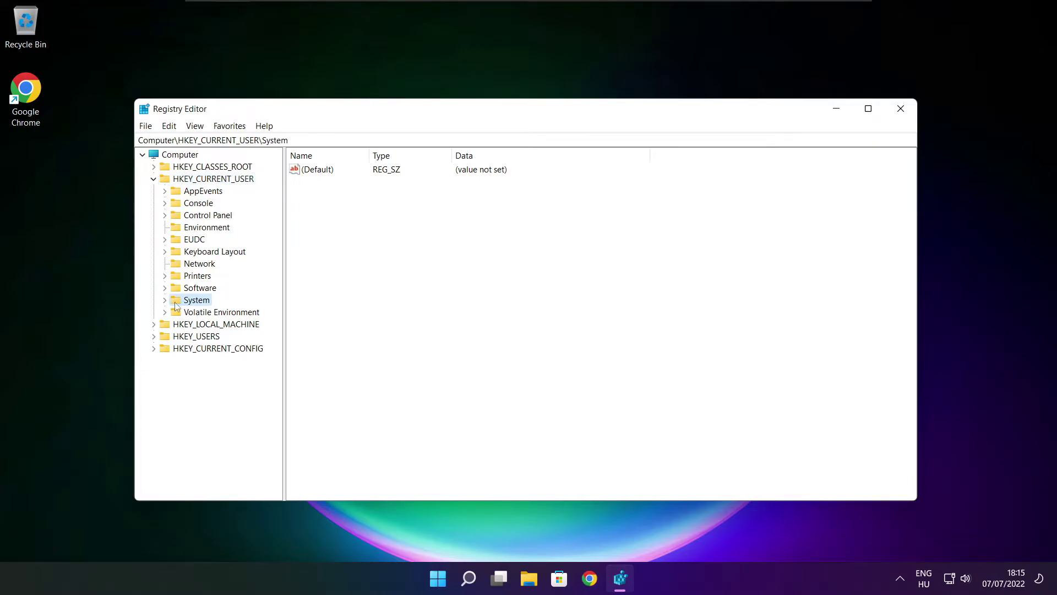
{"action": "left_click", "coordinate": [165, 300]}
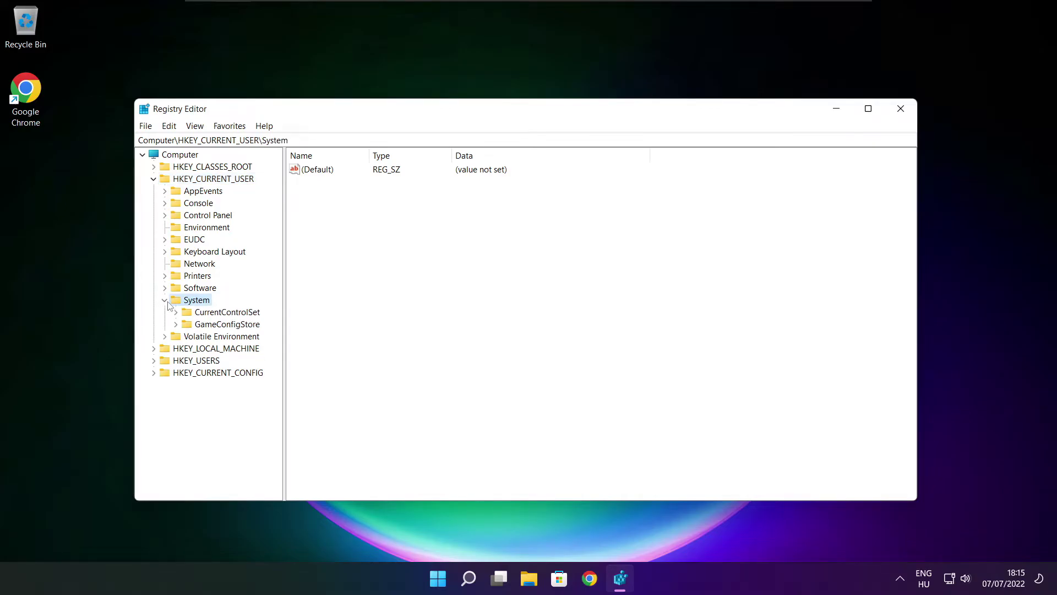
{"action": "left_click", "coordinate": [204, 326]}
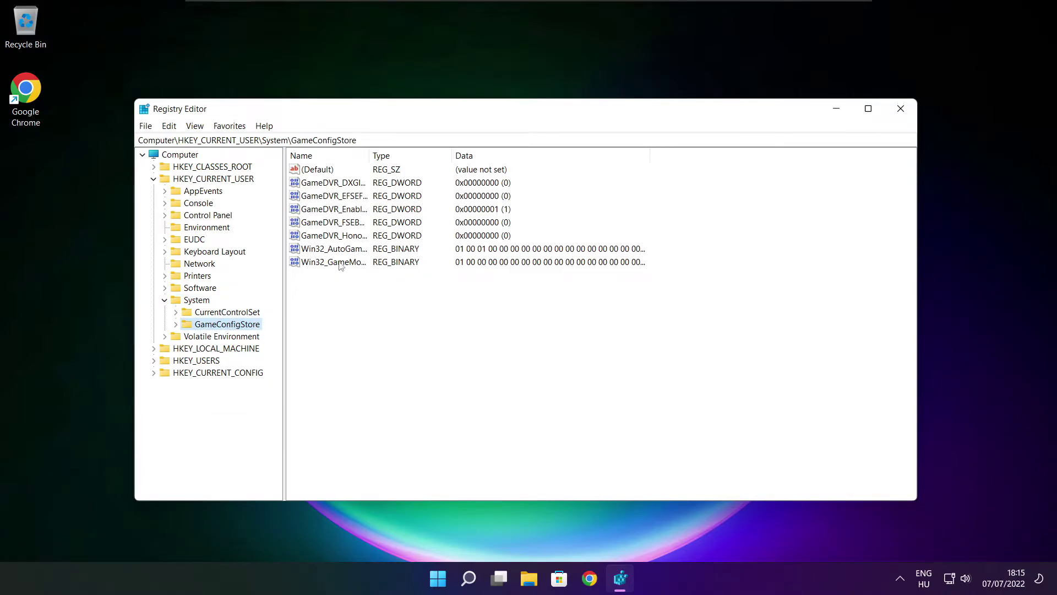
{"action": "left_click_drag", "start_coordinate": [369, 154], "coordinate": [458, 152]}
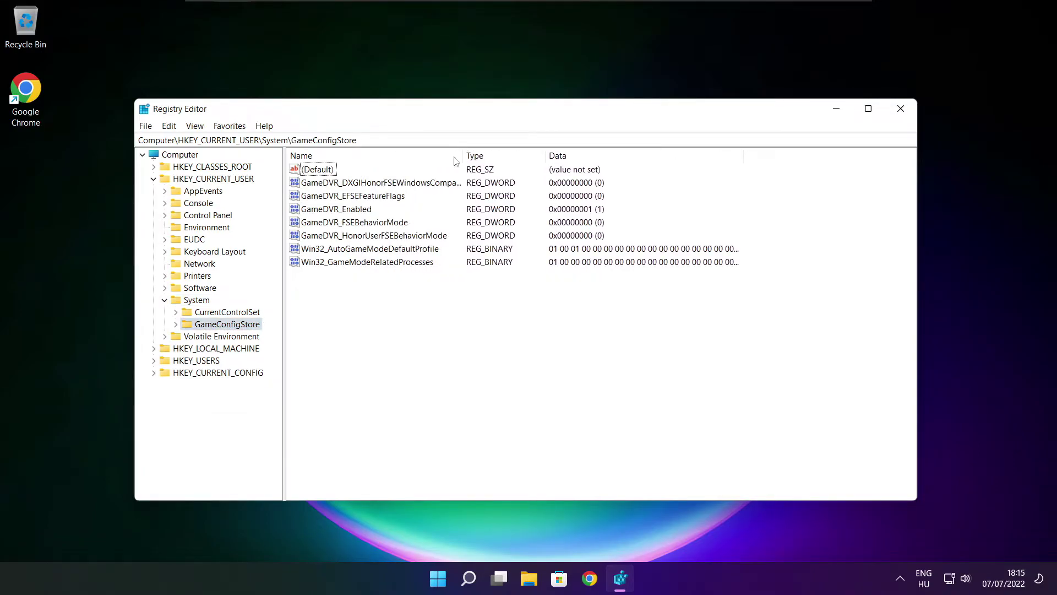
{"action": "left_click", "coordinate": [349, 211]}
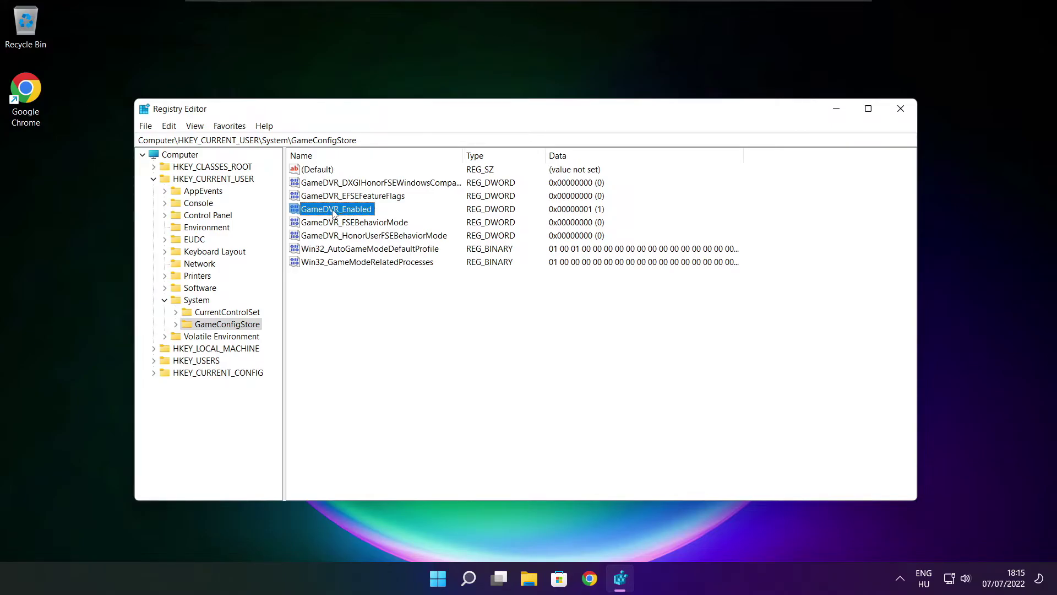
Step: Change GameDVR_Enabled's value data from 1 to 0, then collapse HKEY_CURRENT_USER
{"action": "double_click", "coordinate": [333, 214]}
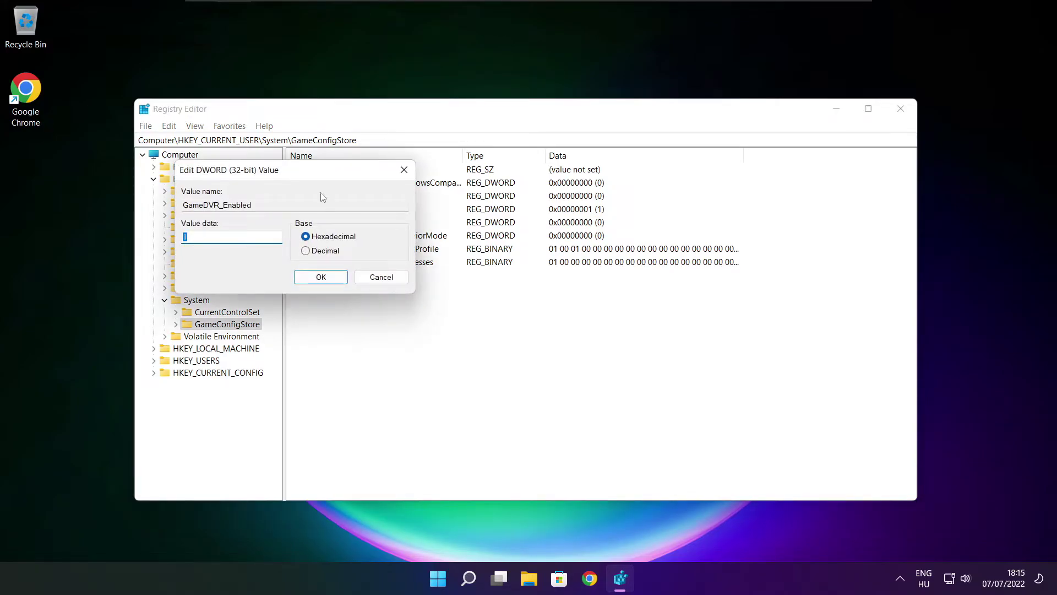
{"action": "left_click_drag", "start_coordinate": [335, 182], "coordinate": [556, 218]}
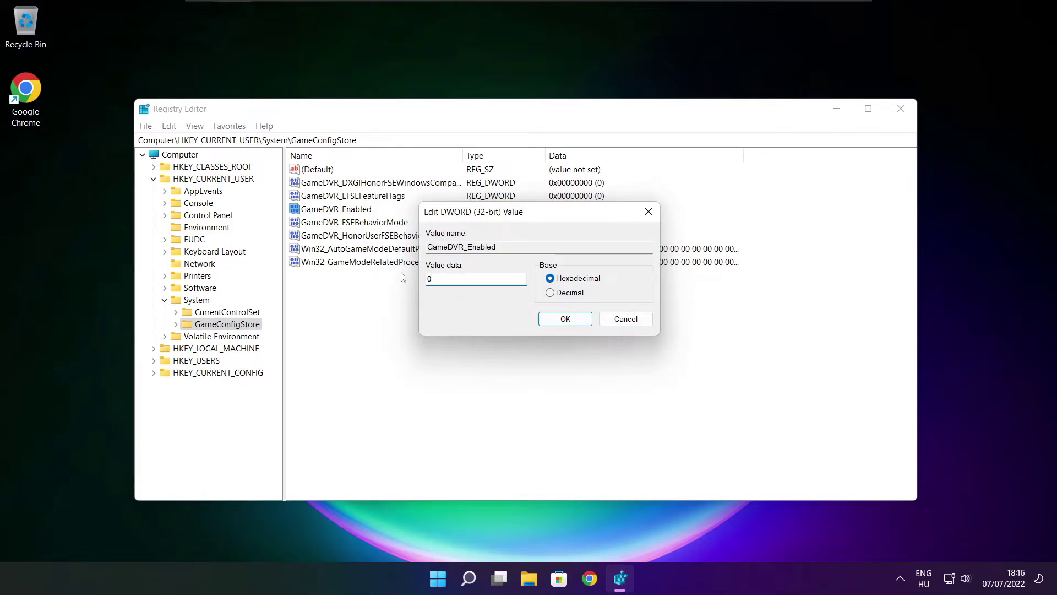
{"action": "left_click", "coordinate": [567, 322]}
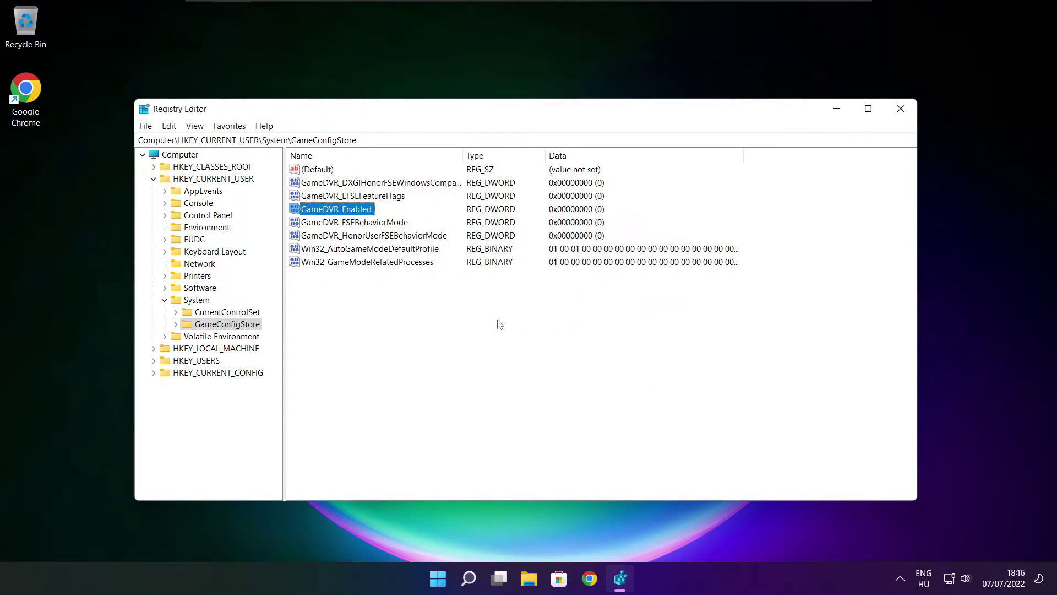
{"action": "left_click", "coordinate": [154, 179]}
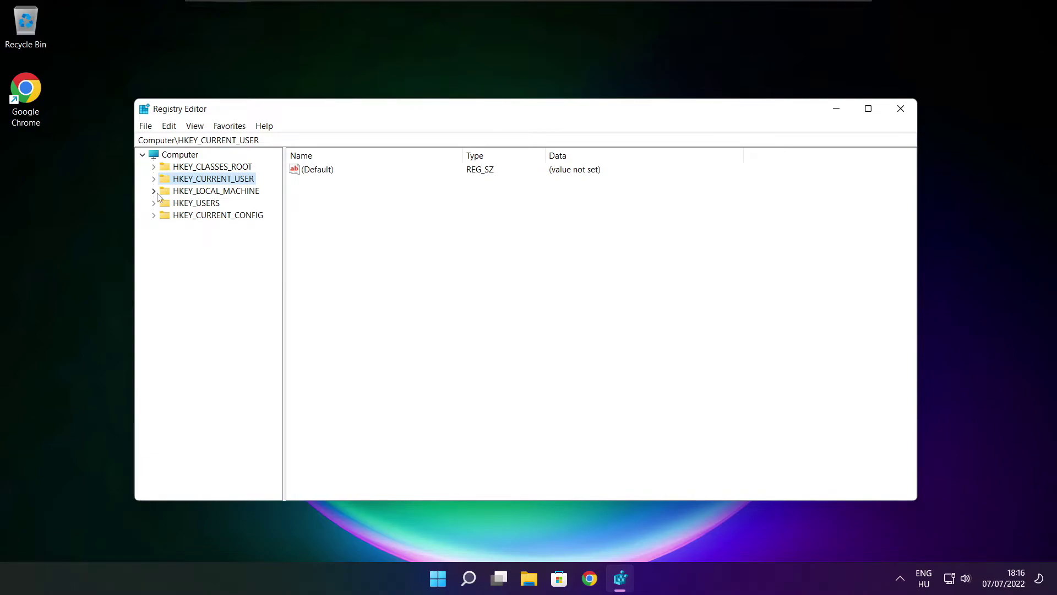
Step: Expand HKEY_LOCAL_MACHINE > SOFTWARE > Microsoft in the registry key tree
{"action": "left_click", "coordinate": [181, 193]}
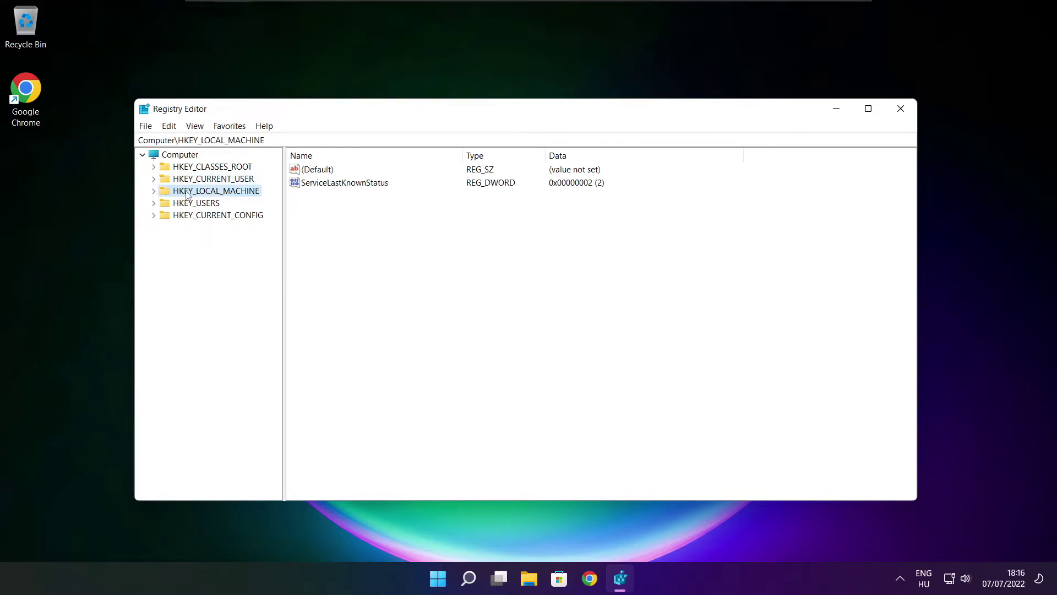
{"action": "left_click", "coordinate": [154, 191]}
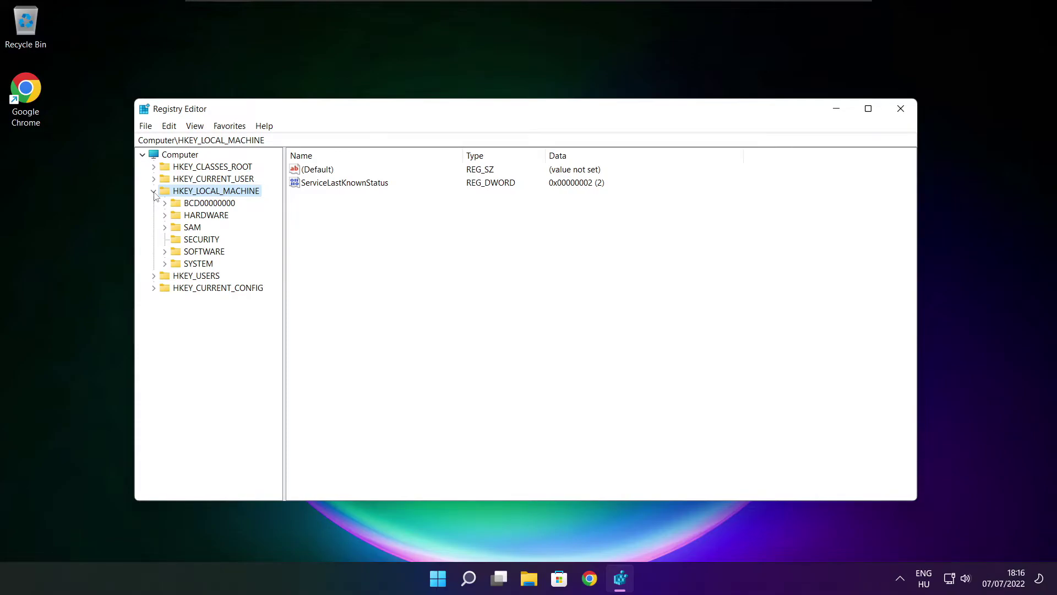
{"action": "left_click", "coordinate": [185, 254]}
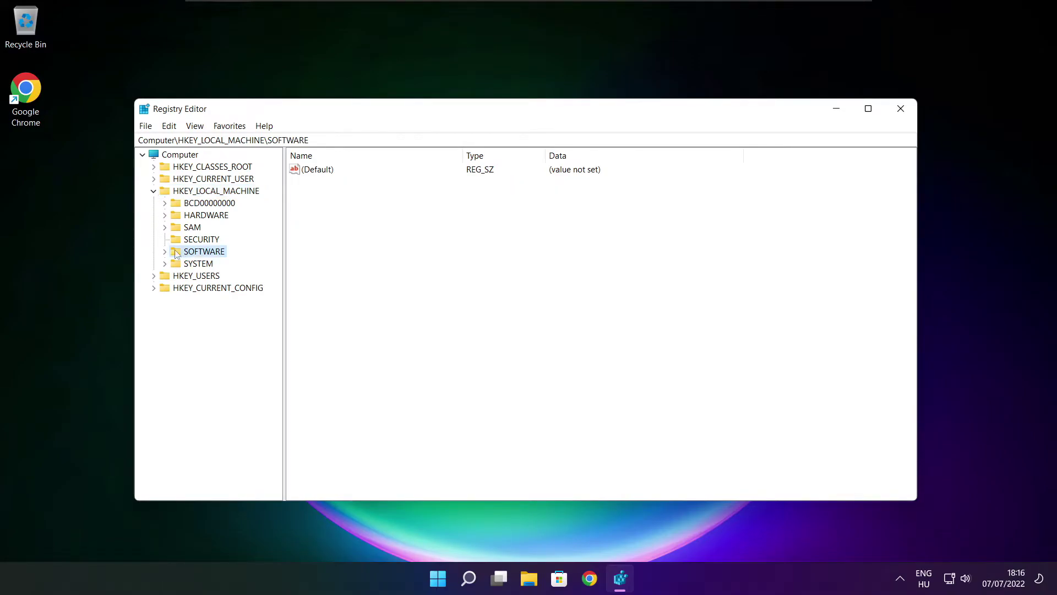
{"action": "left_click", "coordinate": [165, 252]}
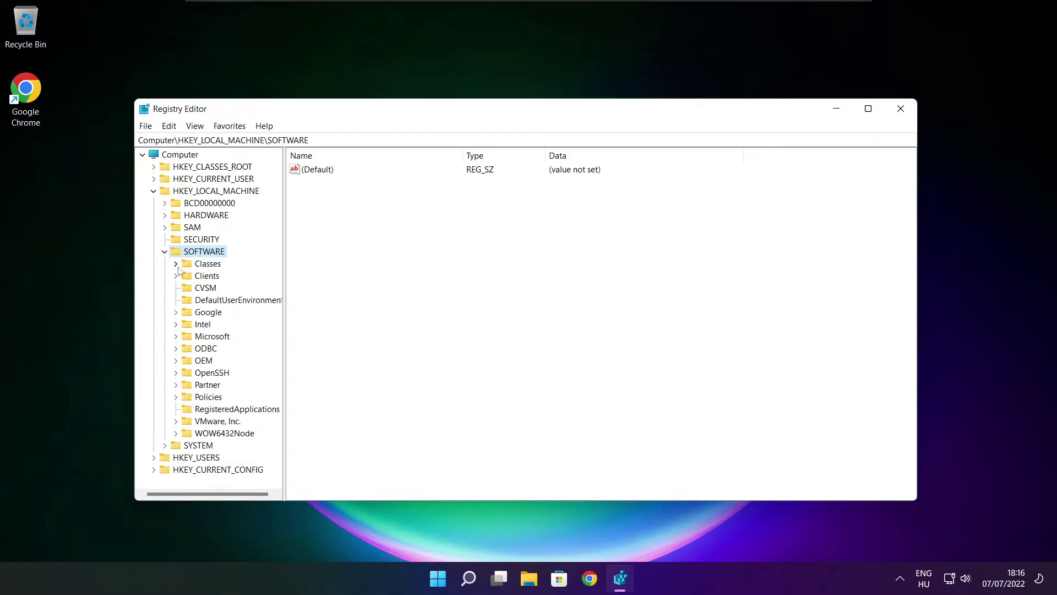
{"action": "left_click", "coordinate": [194, 342]}
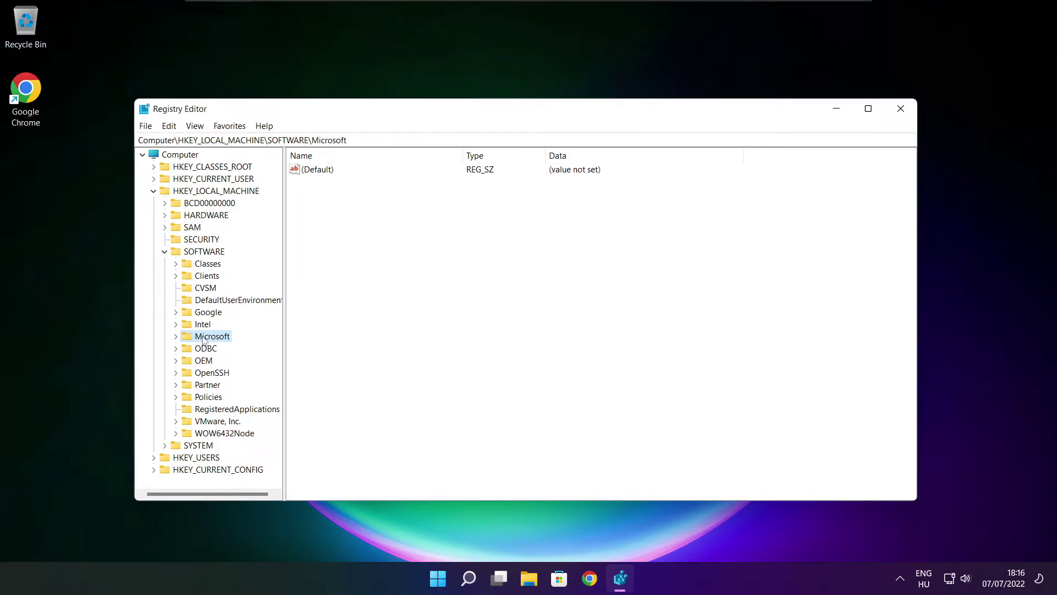
{"action": "left_click", "coordinate": [176, 338]}
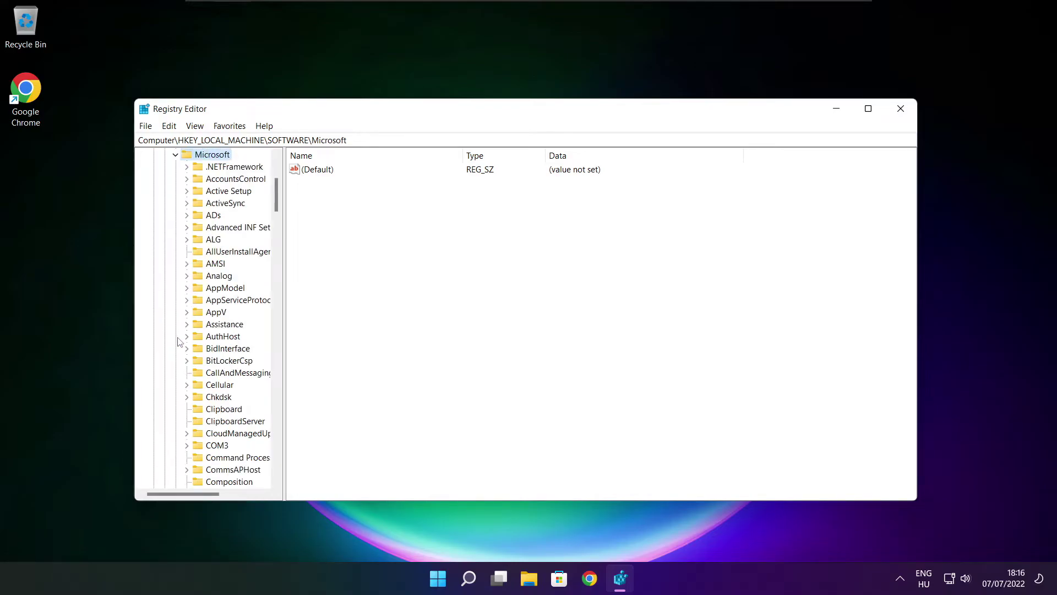
Step: Expand Microsoft's PolicyManager key and its default subkey
{"action": "scroll", "coordinate": [217, 329], "scroll_direction": "down", "scroll_amount": 20}
{"action": "scroll", "coordinate": [216, 329], "scroll_direction": "down", "scroll_amount": 20}
{"action": "scroll", "coordinate": [217, 330], "scroll_direction": "down", "scroll_amount": 2}
{"action": "scroll", "coordinate": [216, 329], "scroll_direction": "down", "scroll_amount": 1}
{"action": "scroll", "coordinate": [217, 308], "scroll_direction": "up", "scroll_amount": 1}
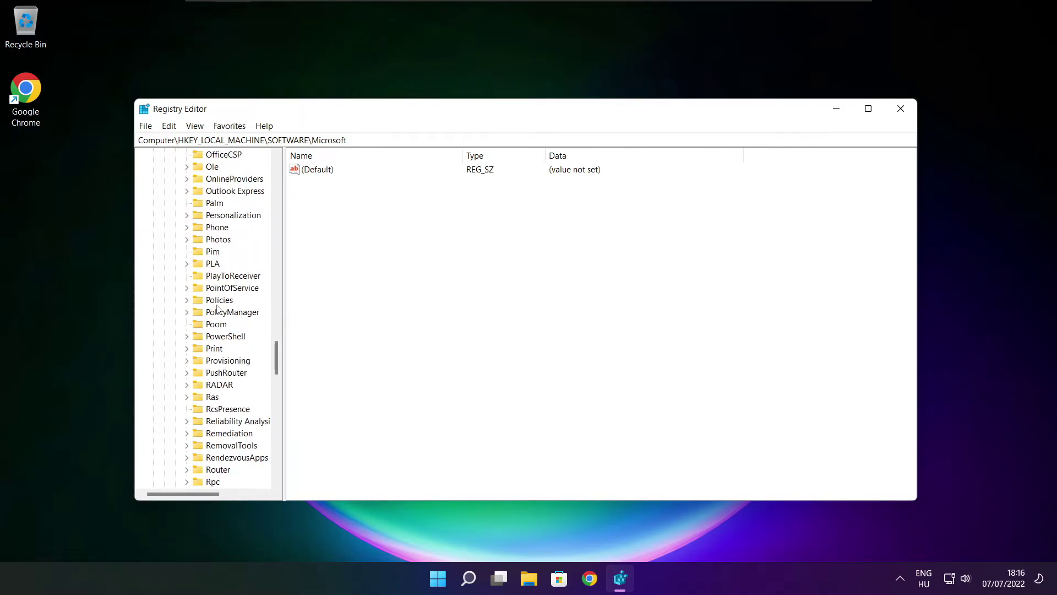
{"action": "left_click", "coordinate": [219, 314]}
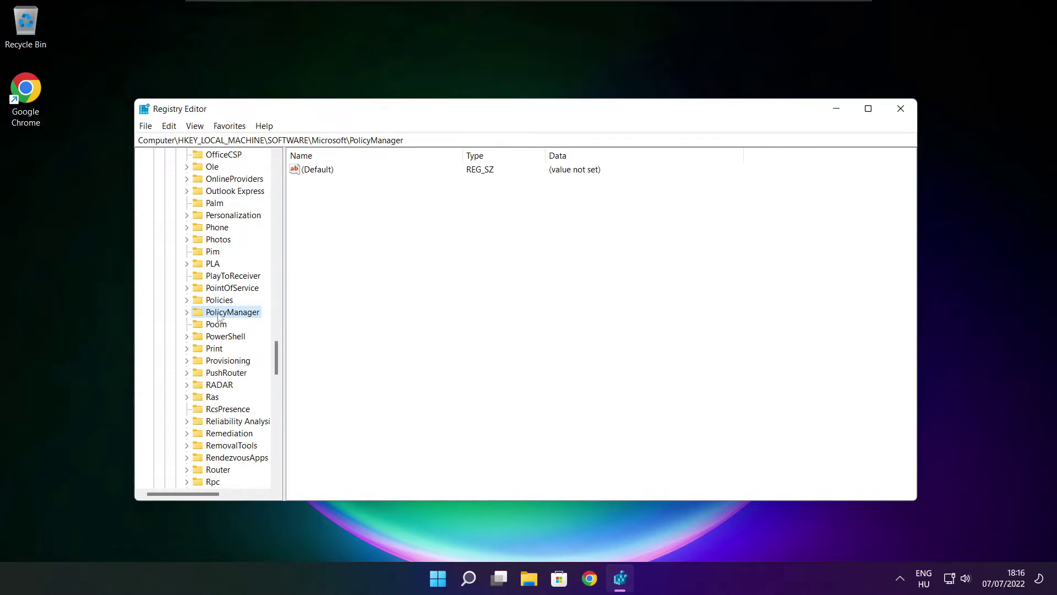
{"action": "left_click", "coordinate": [187, 312]}
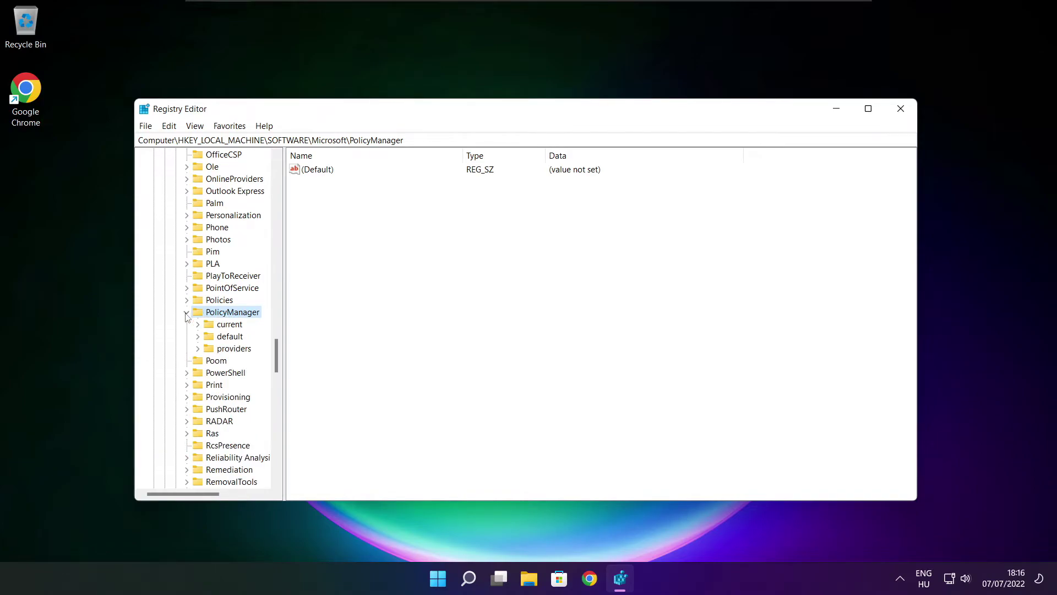
{"action": "left_click", "coordinate": [229, 338]}
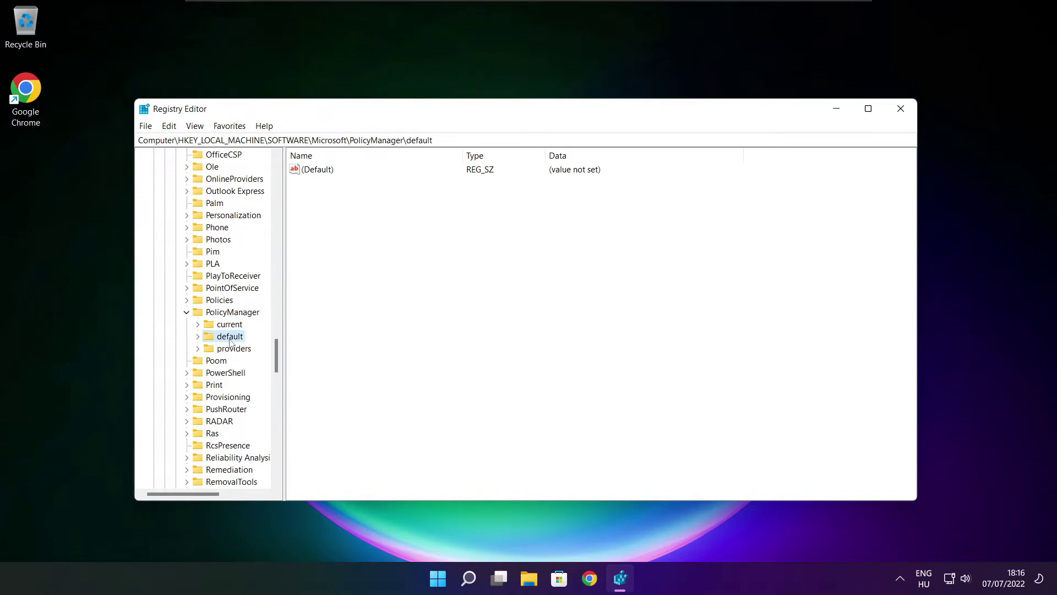
{"action": "left_click", "coordinate": [198, 336]}
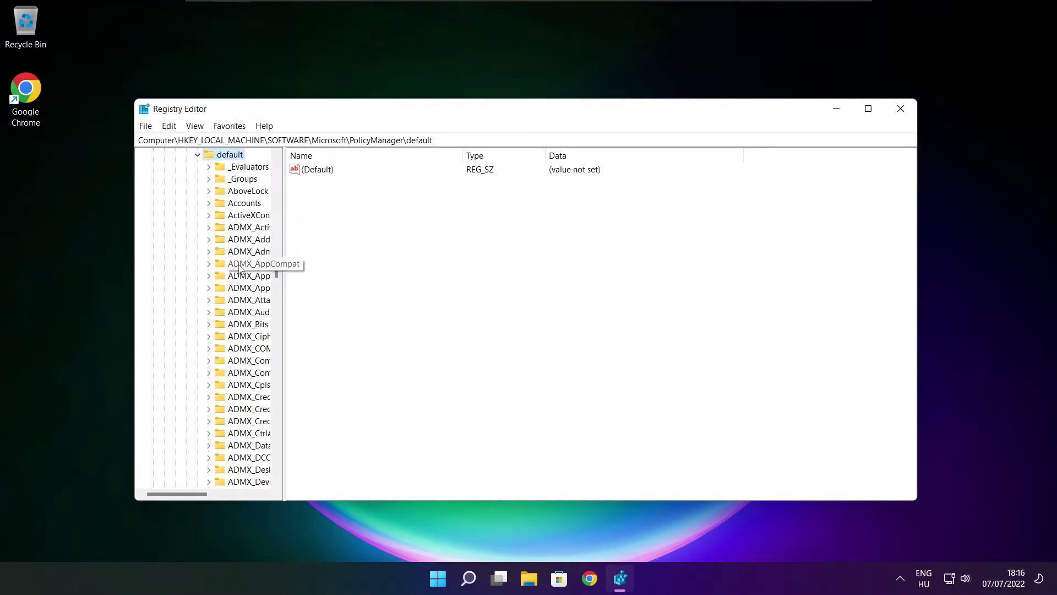
Step: Expand ApplicationManagement and select the AllowGameDVR key to show its values
{"action": "scroll", "coordinate": [245, 243], "scroll_direction": "down", "scroll_amount": 11}
{"action": "scroll", "coordinate": [245, 242], "scroll_direction": "down", "scroll_amount": 15}
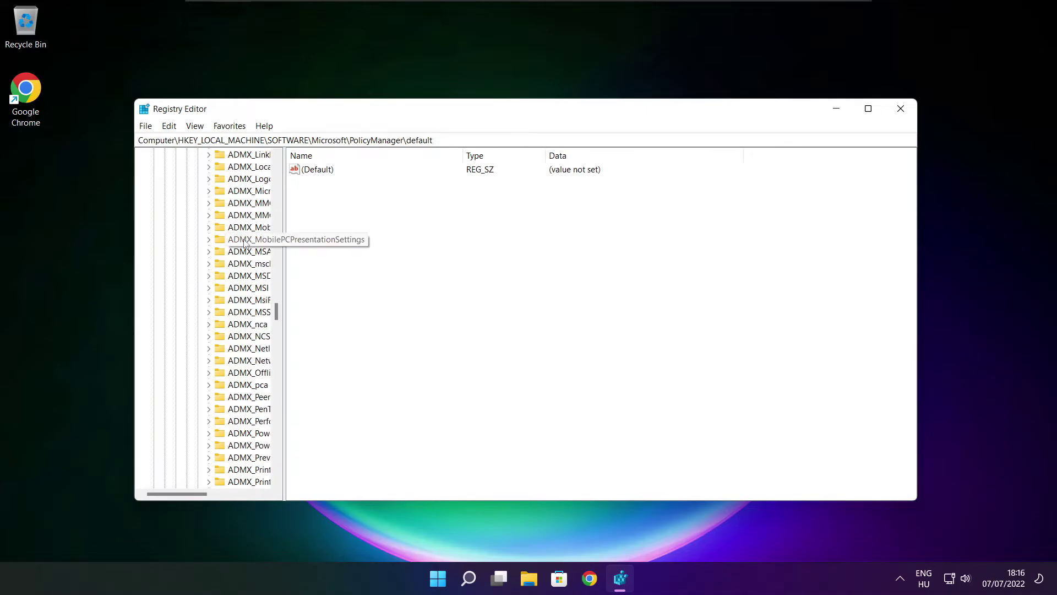
{"action": "left_click_drag", "start_coordinate": [281, 240], "coordinate": [349, 239]}
{"action": "scroll", "coordinate": [255, 232], "scroll_direction": "up", "scroll_amount": 1}
{"action": "left_click", "coordinate": [255, 228]}
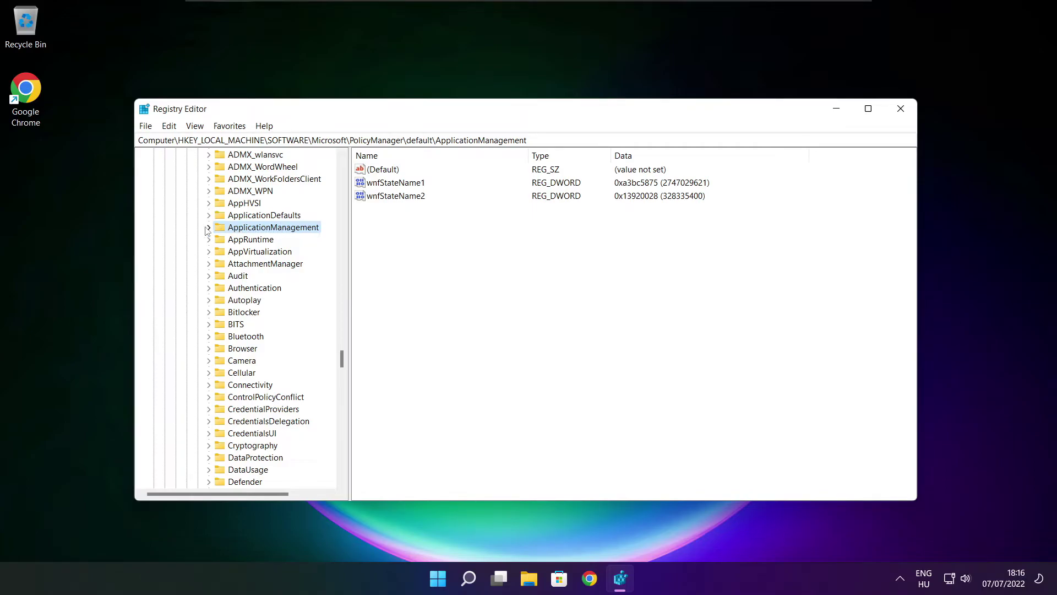
{"action": "left_click", "coordinate": [208, 228]}
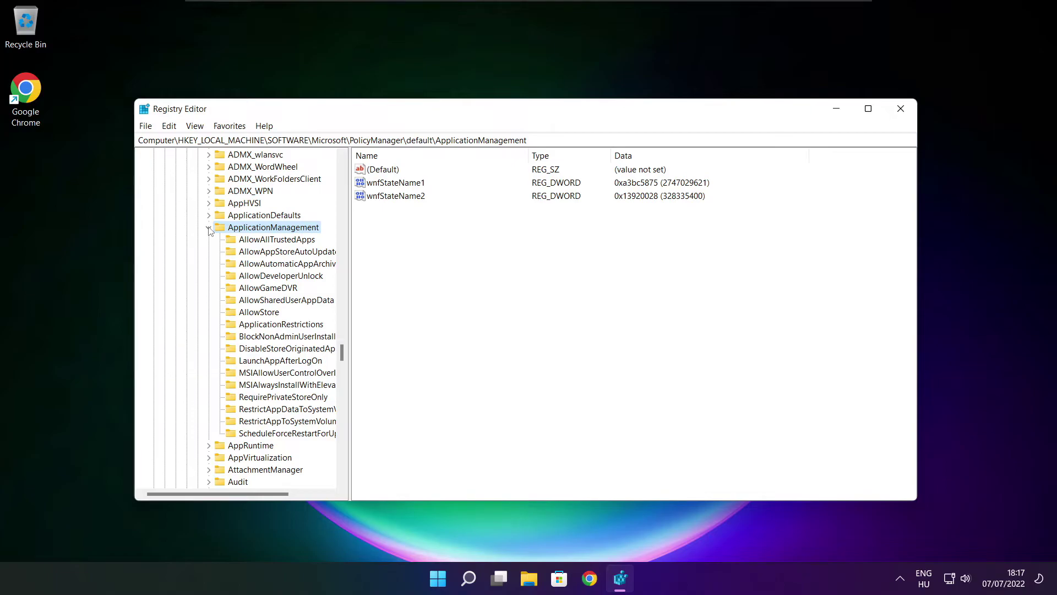
{"action": "left_click_drag", "start_coordinate": [350, 278], "coordinate": [362, 278]}
{"action": "left_click", "coordinate": [263, 289]}
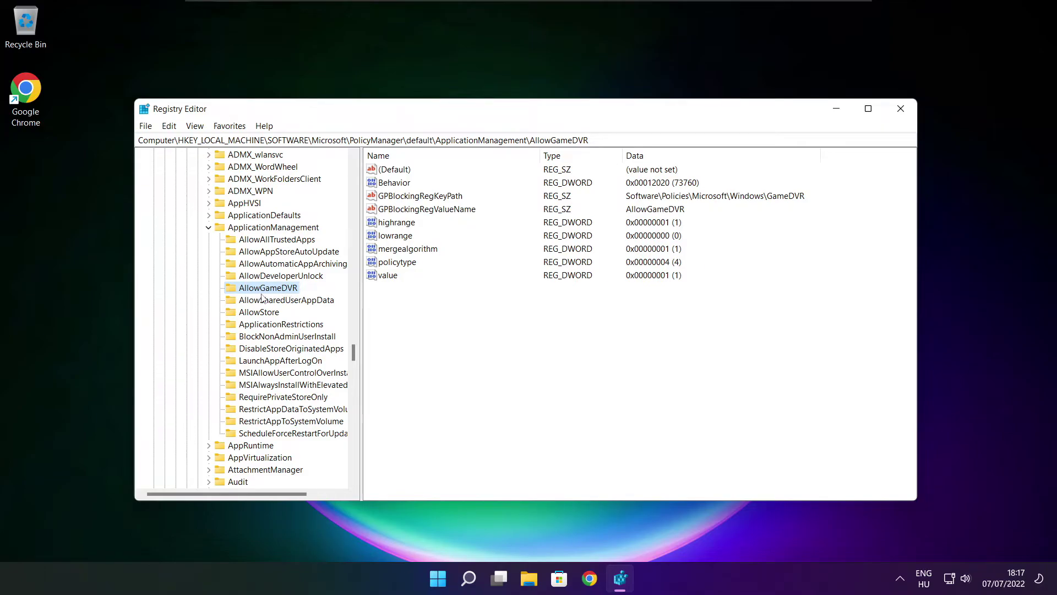
Step: Change AllowGameDVR's 'value' DWORD data from 1 to 0, then close Registry Editor
{"action": "left_click", "coordinate": [387, 277]}
{"action": "double_click", "coordinate": [388, 275]}
{"action": "left_click_drag", "start_coordinate": [262, 172], "coordinate": [535, 220]}
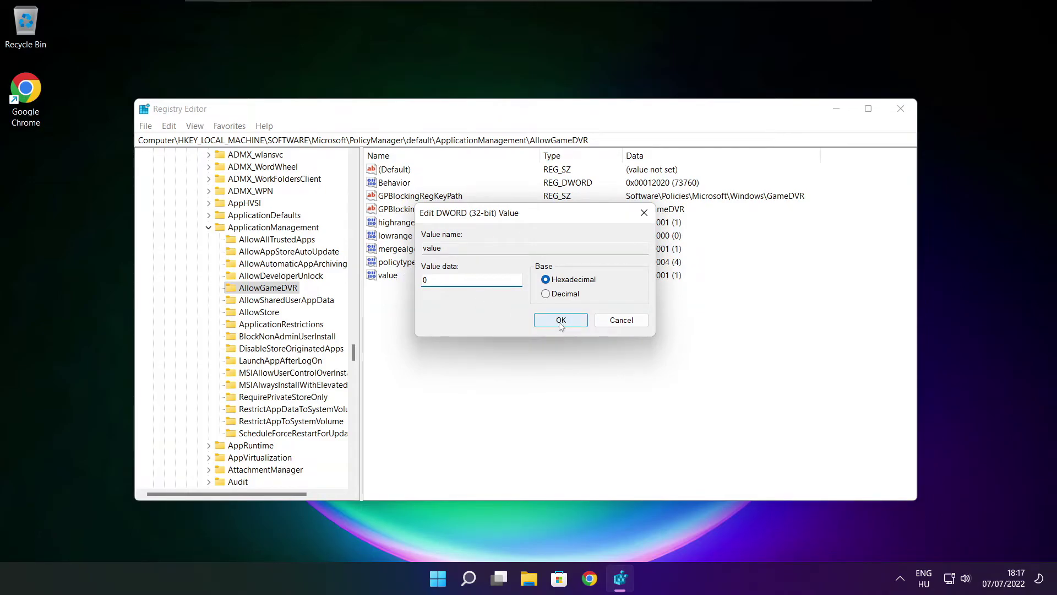
{"action": "left_click", "coordinate": [559, 322]}
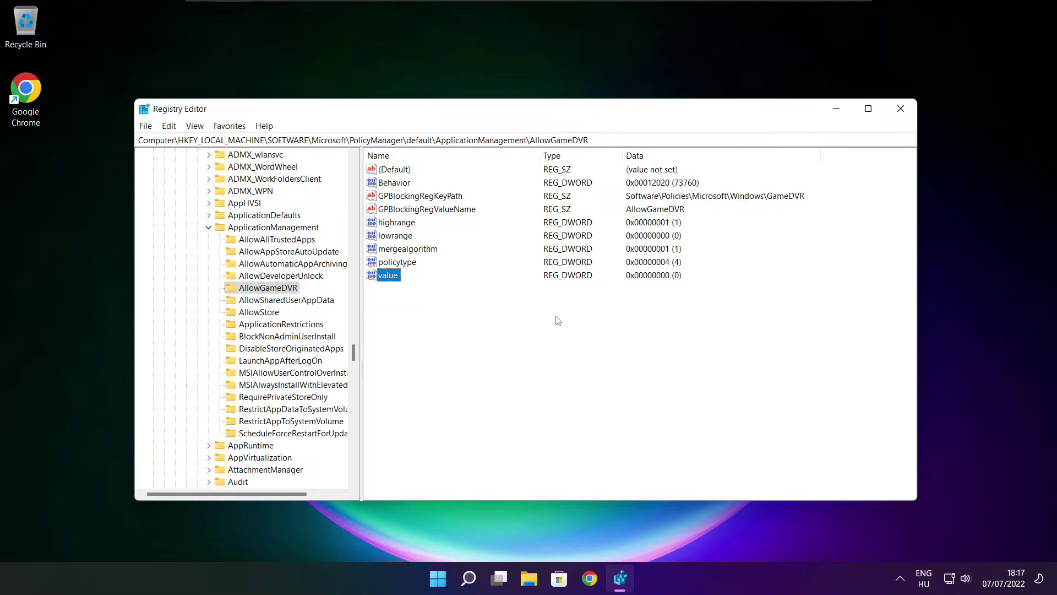
{"action": "left_click", "coordinate": [901, 109]}
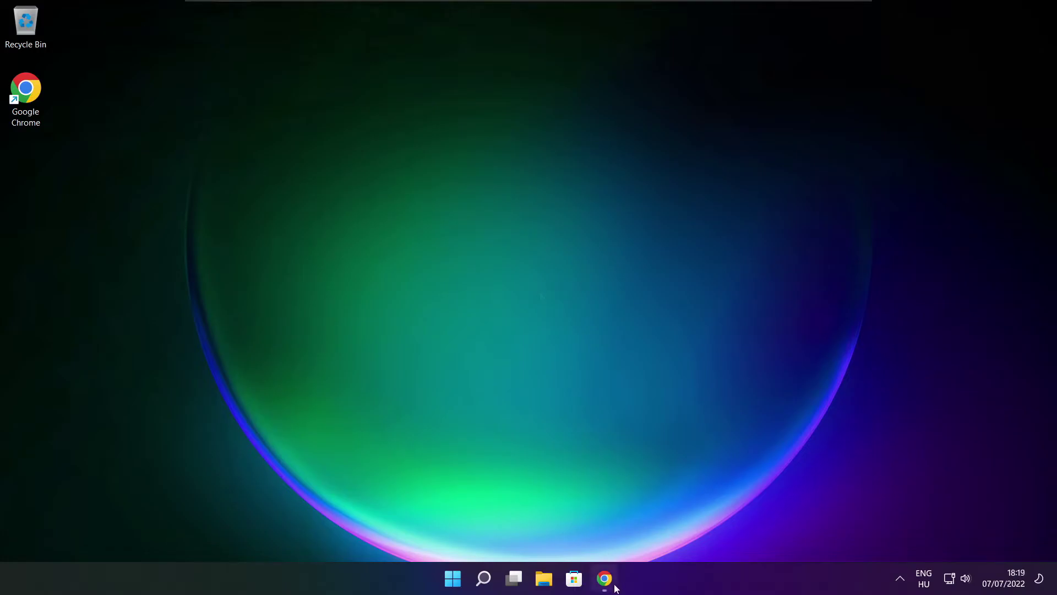
Step: Return to the DirectX End-User Runtime Web Installer page in Chrome and download dxwebsetup.exe
{"action": "left_click", "coordinate": [601, 495]}
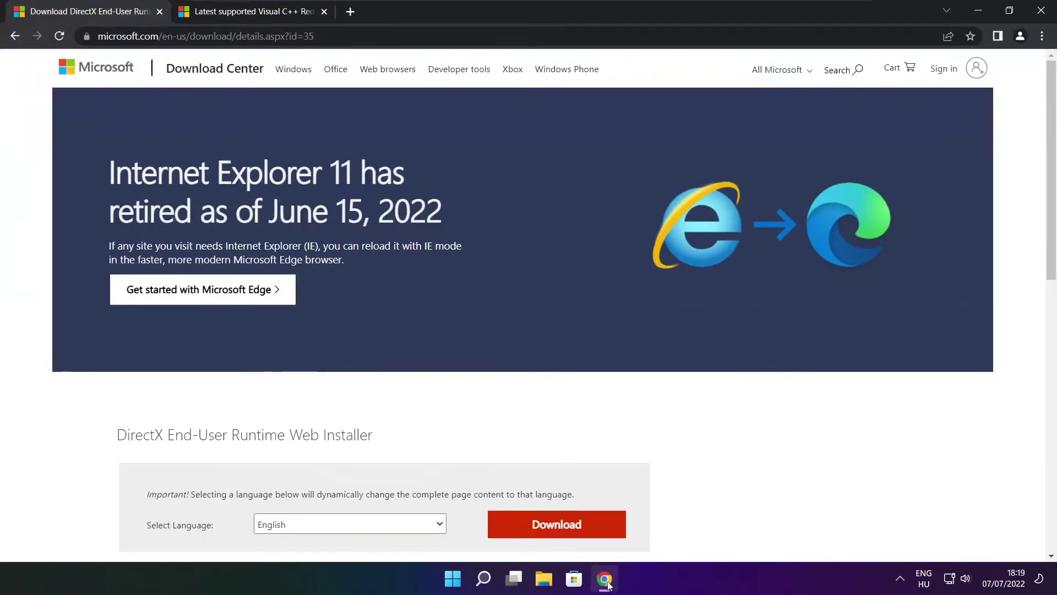
{"action": "left_click", "coordinate": [318, 36]}
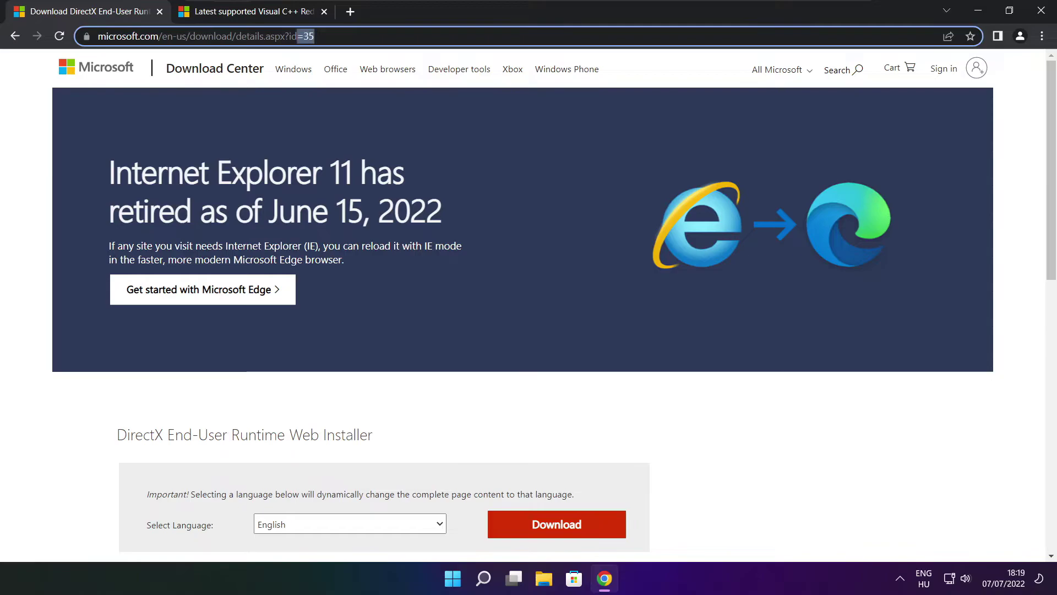
{"action": "left_click", "coordinate": [342, 36]}
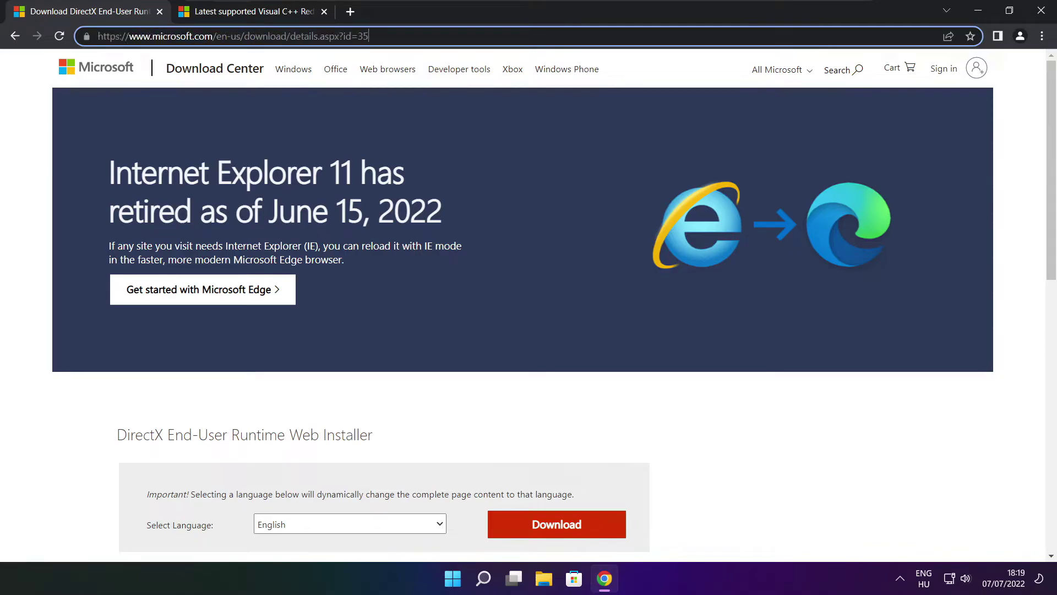
{"action": "left_click", "coordinate": [380, 400]}
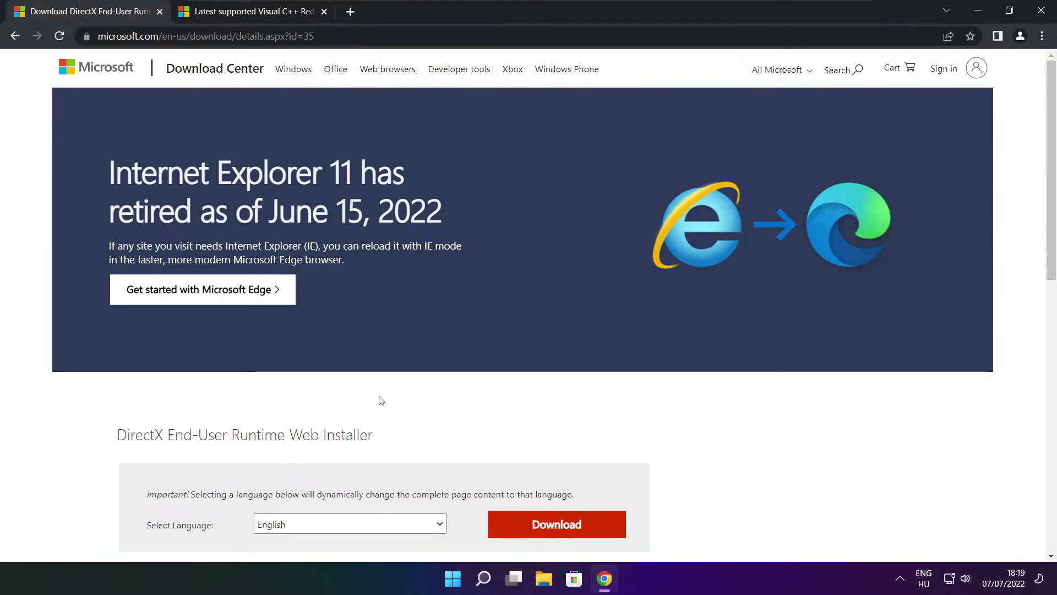
{"action": "scroll", "coordinate": [1042, 160], "scroll_direction": "down", "scroll_amount": 3}
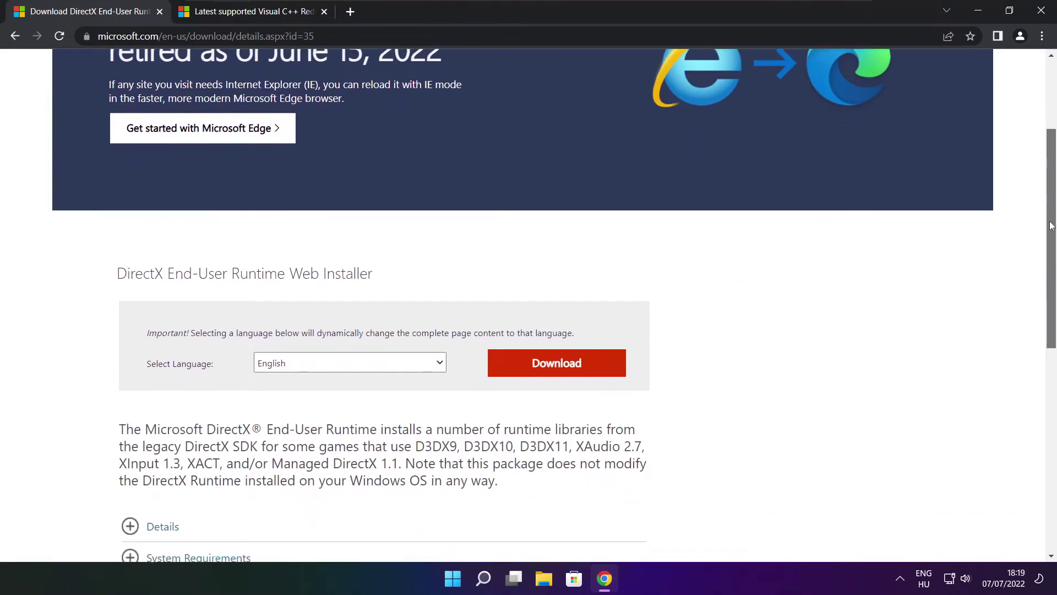
{"action": "left_click_drag", "start_coordinate": [392, 229], "coordinate": [88, 229]}
{"action": "left_click", "coordinate": [399, 229]}
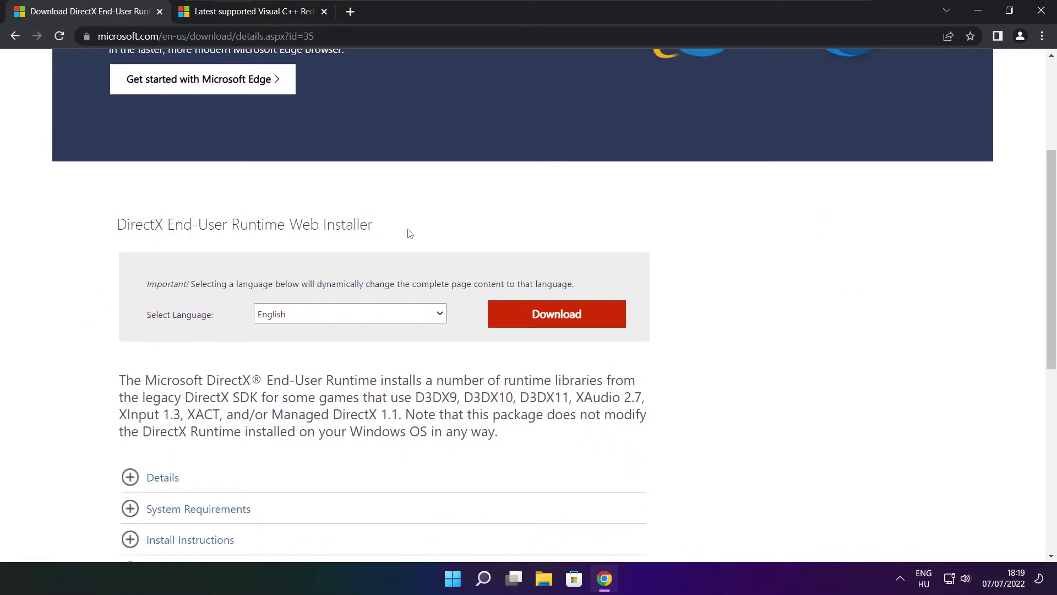
{"action": "left_click", "coordinate": [559, 316]}
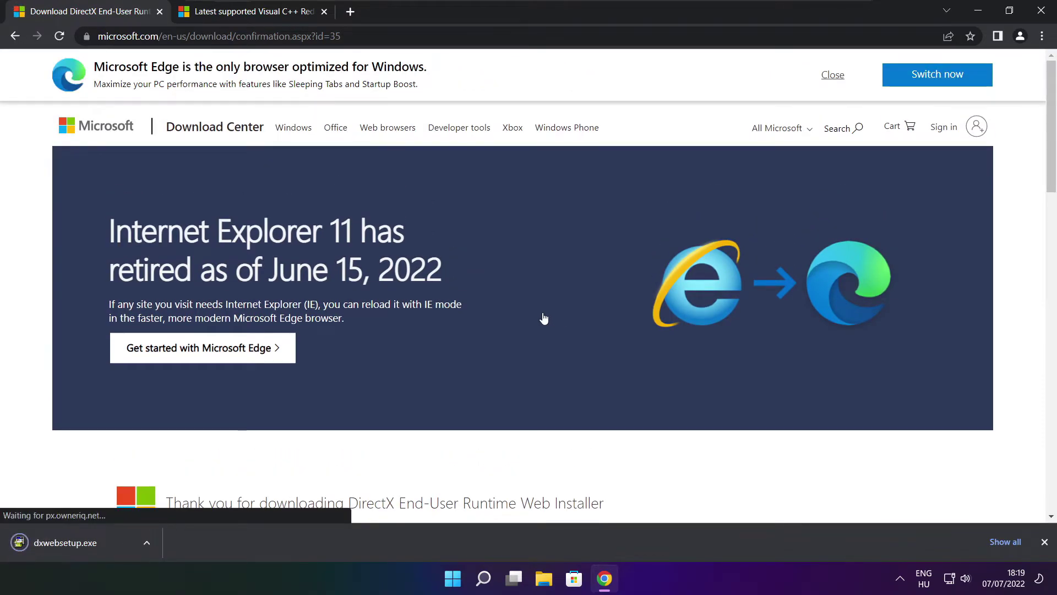
Step: Run dxwebsetup.exe and accept the DirectX licence agreement
{"action": "left_click", "coordinate": [99, 543]}
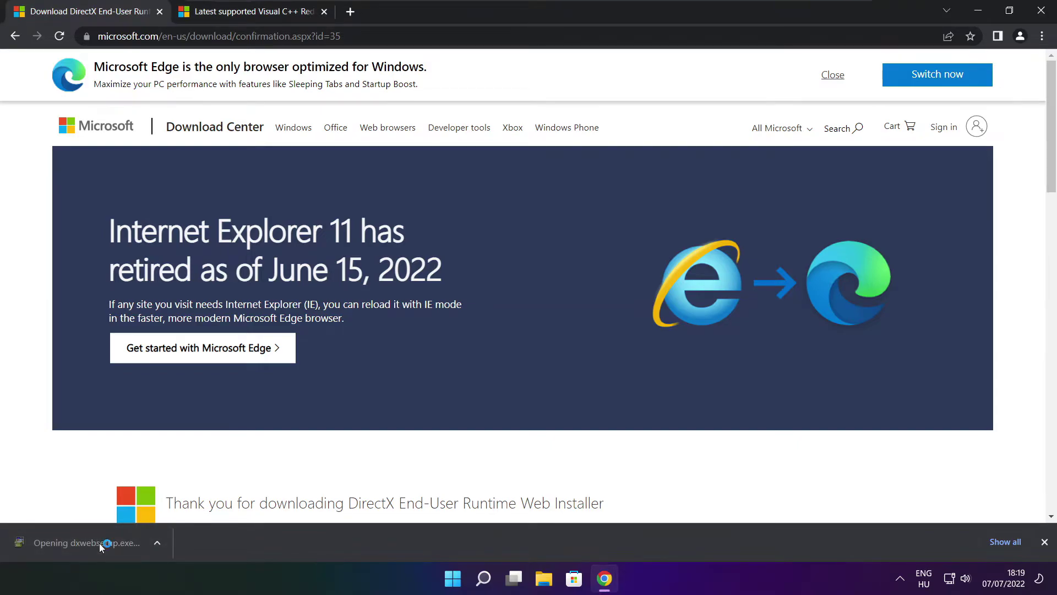
{"action": "left_click_drag", "start_coordinate": [226, 88], "coordinate": [505, 162]}
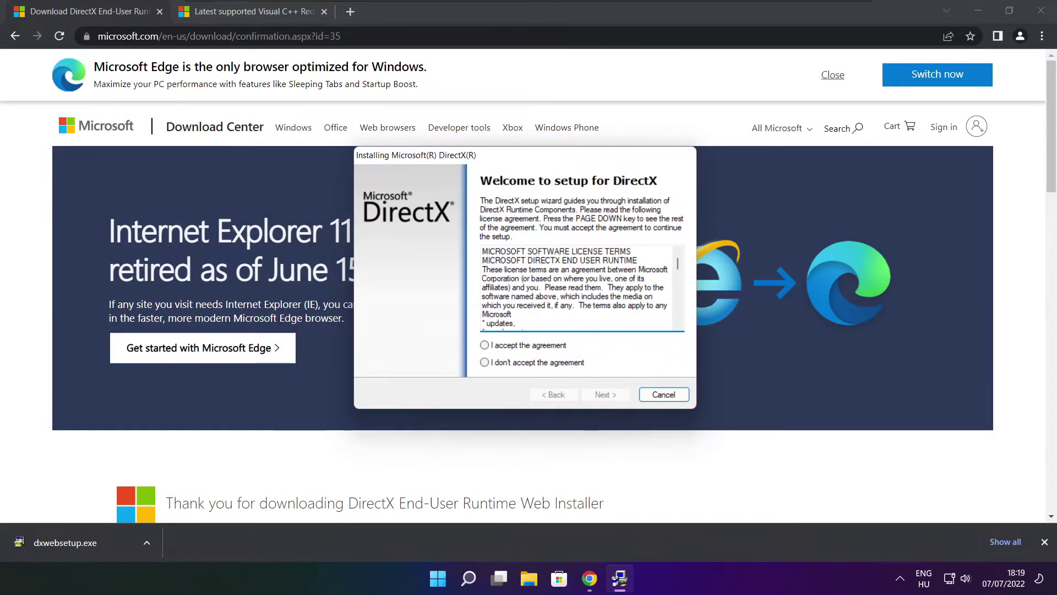
{"action": "key", "text": "Page_Down"}
{"action": "key", "text": "Page_Down"}
{"action": "key", "text": "Page_Down"}
{"action": "key", "text": "Page_Down"}
{"action": "key", "text": "Page_Down"}
{"action": "key", "text": "Page_Down"}
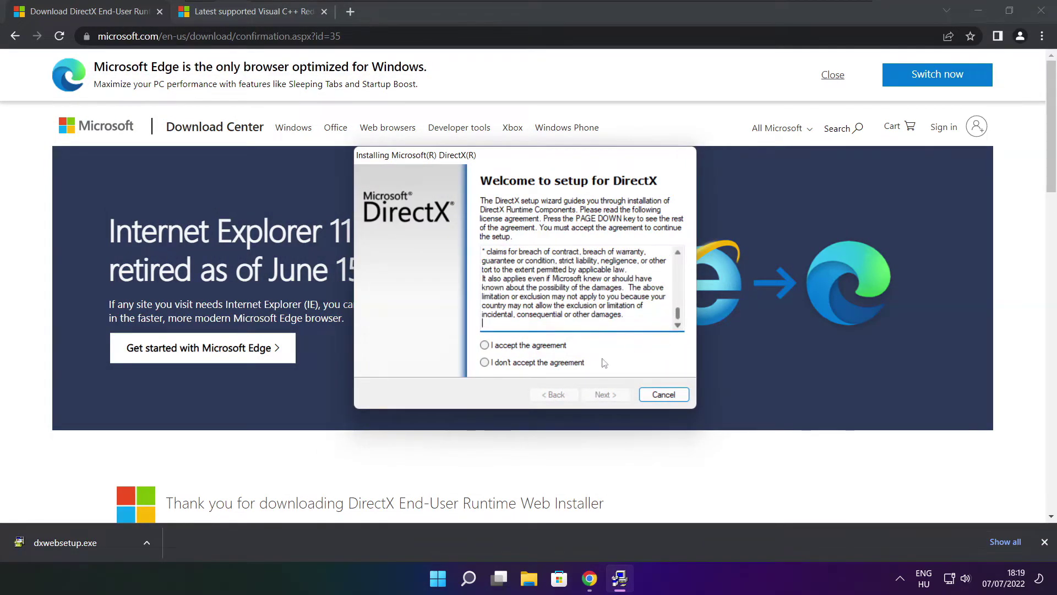
{"action": "left_click", "coordinate": [487, 346]}
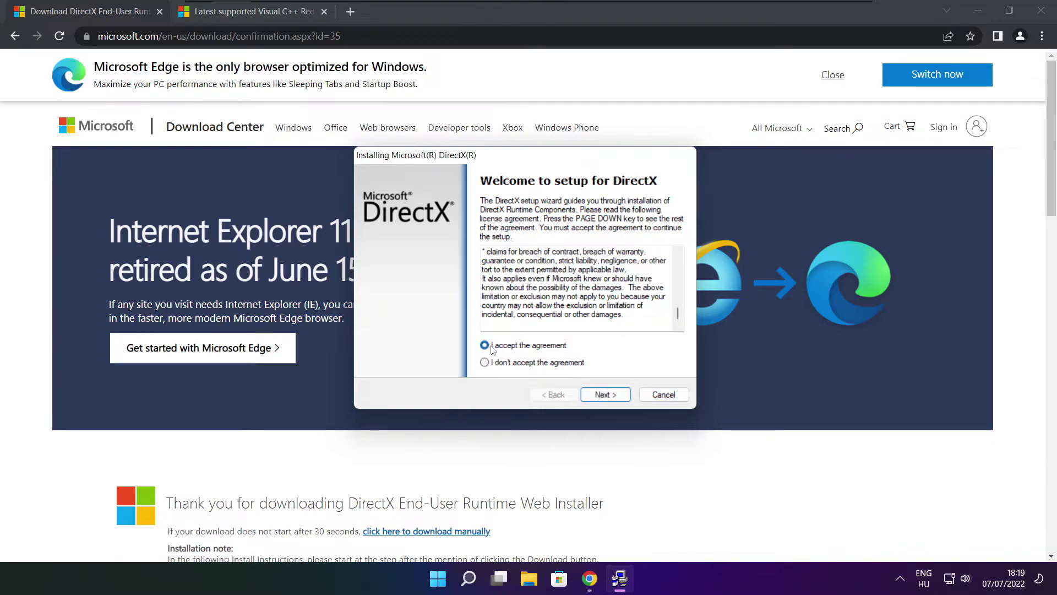
{"action": "left_click", "coordinate": [607, 394]}
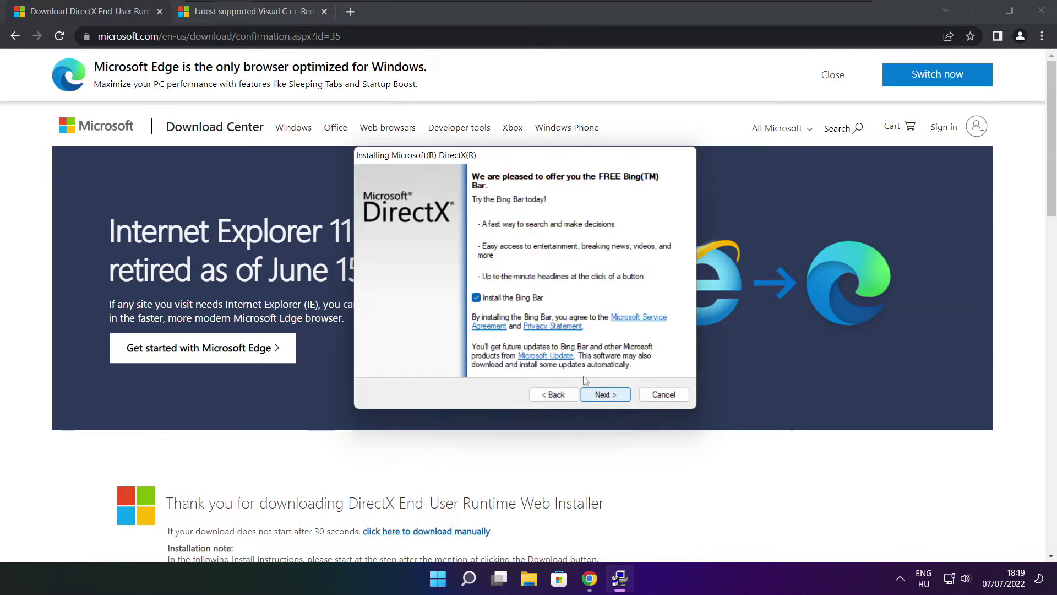
Step: Decline the Bing Bar, install the DirectX runtime components, and finish setup
{"action": "left_click", "coordinate": [476, 298]}
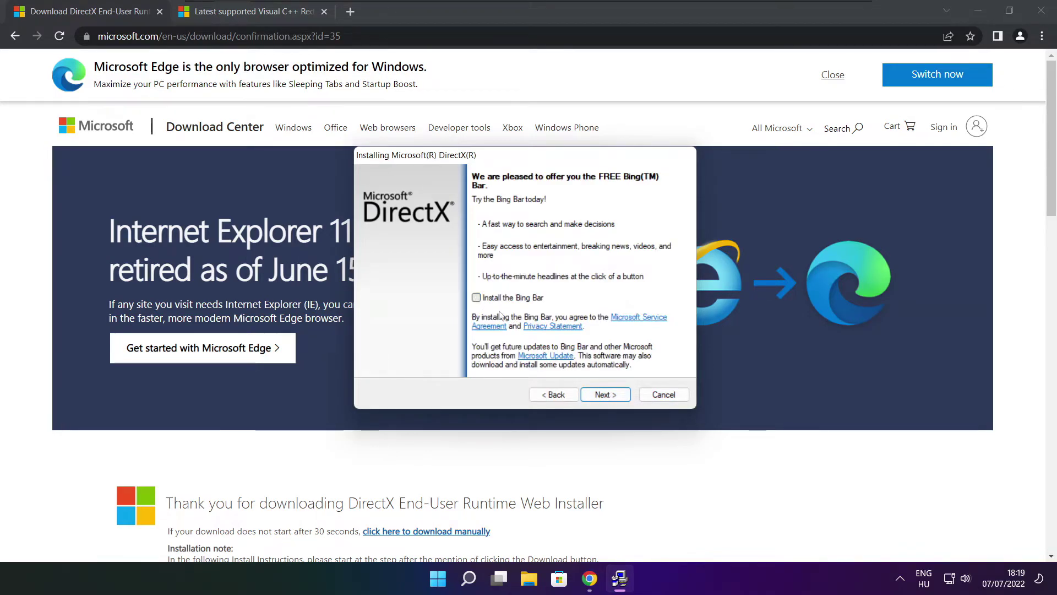
{"action": "left_click", "coordinate": [615, 395]}
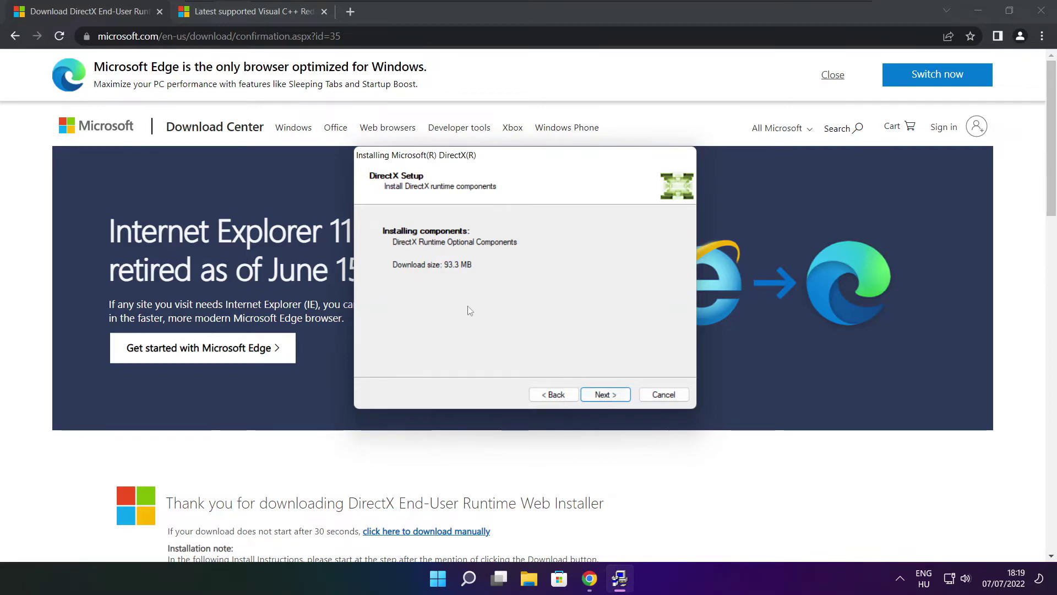
{"action": "left_click", "coordinate": [605, 395]}
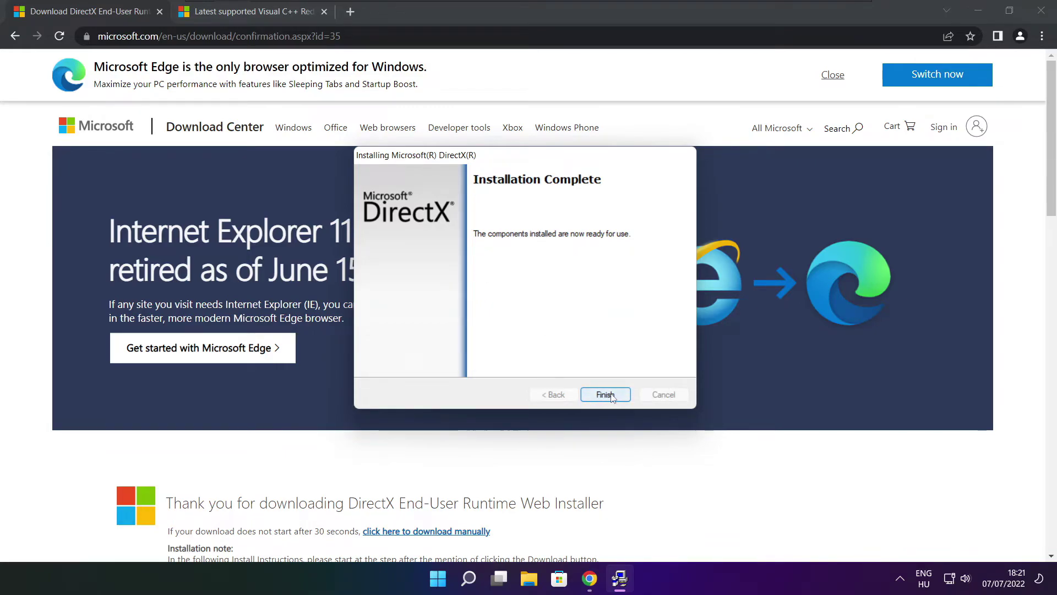
{"action": "left_click", "coordinate": [615, 396]}
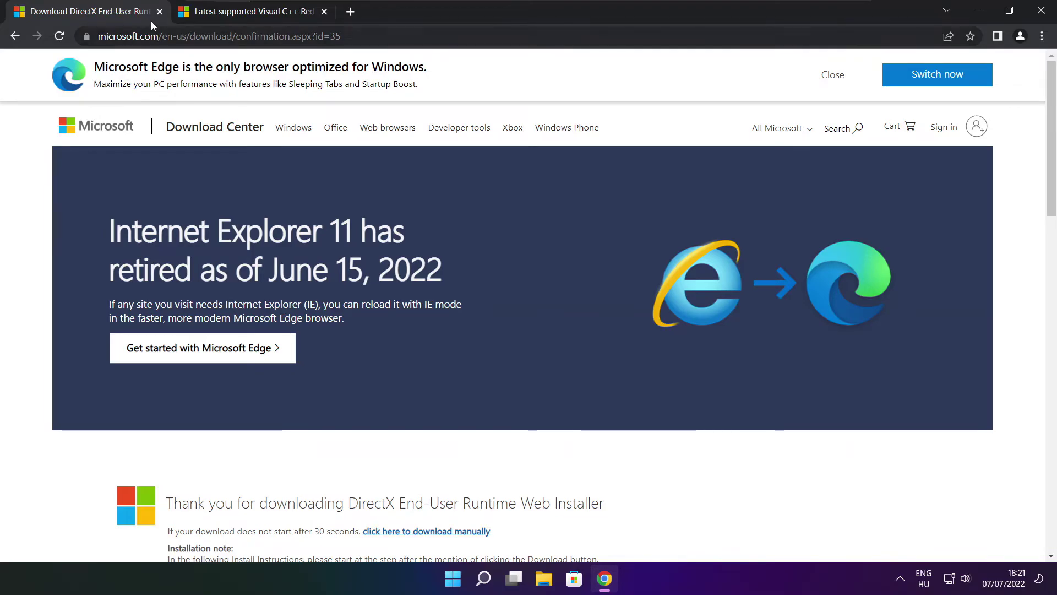